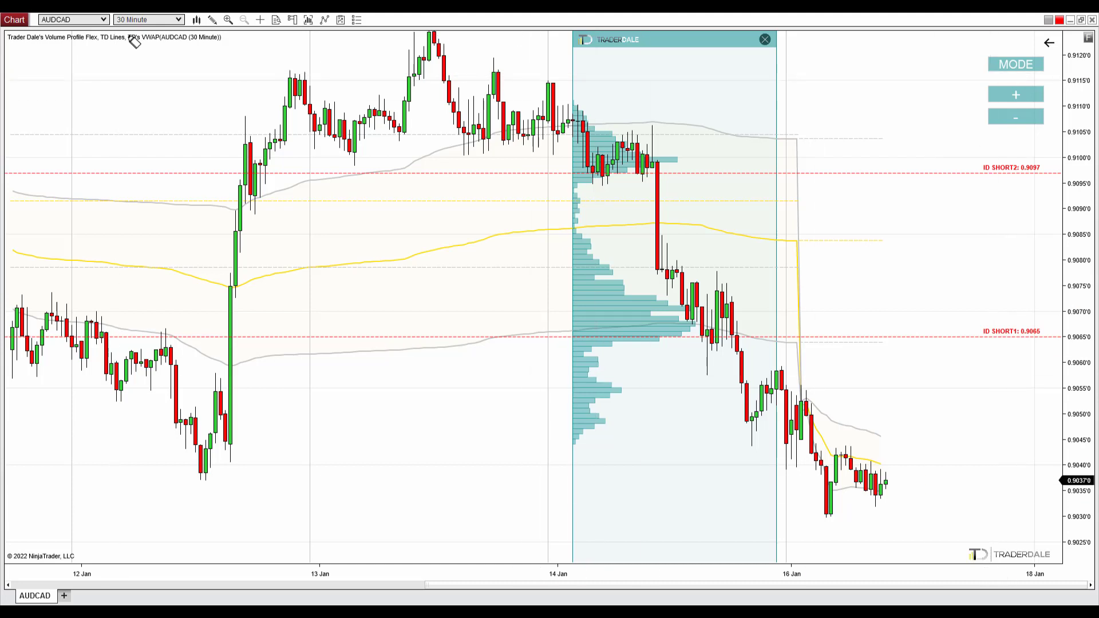
# Underline the AUDCAD 30-minute label and the ID SHORT1 0.9065 and ID SHORT2 0.9097 levels.
pyautogui.moveTo(114, 28)
pyautogui.mouseDown()
pyautogui.moveTo(205, 28)
pyautogui.moveTo(38, 27)
pyautogui.mouseUp()
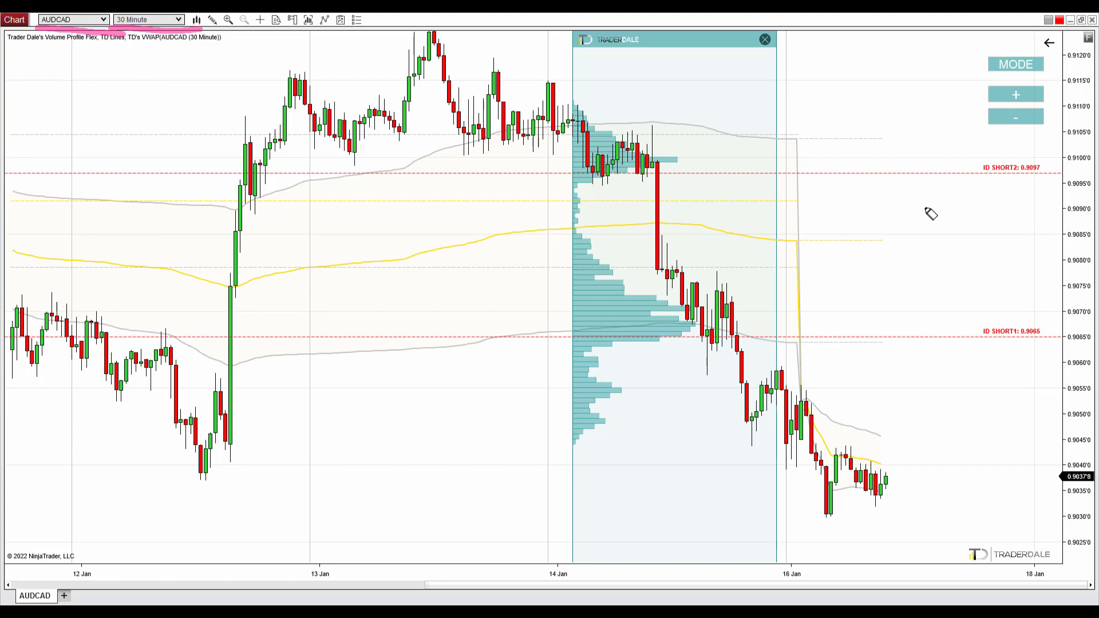
pyautogui.moveTo(732, 338)
pyautogui.mouseDown()
pyautogui.moveTo(1063, 339)
pyautogui.moveTo(1022, 320)
pyautogui.moveTo(1025, 349)
pyautogui.moveTo(1051, 324)
pyautogui.mouseUp()
pyautogui.moveTo(659, 173)
pyautogui.mouseDown()
pyautogui.moveTo(1050, 181)
pyautogui.moveTo(988, 162)
pyautogui.moveTo(1057, 175)
pyautogui.moveTo(974, 179)
pyautogui.mouseUp()
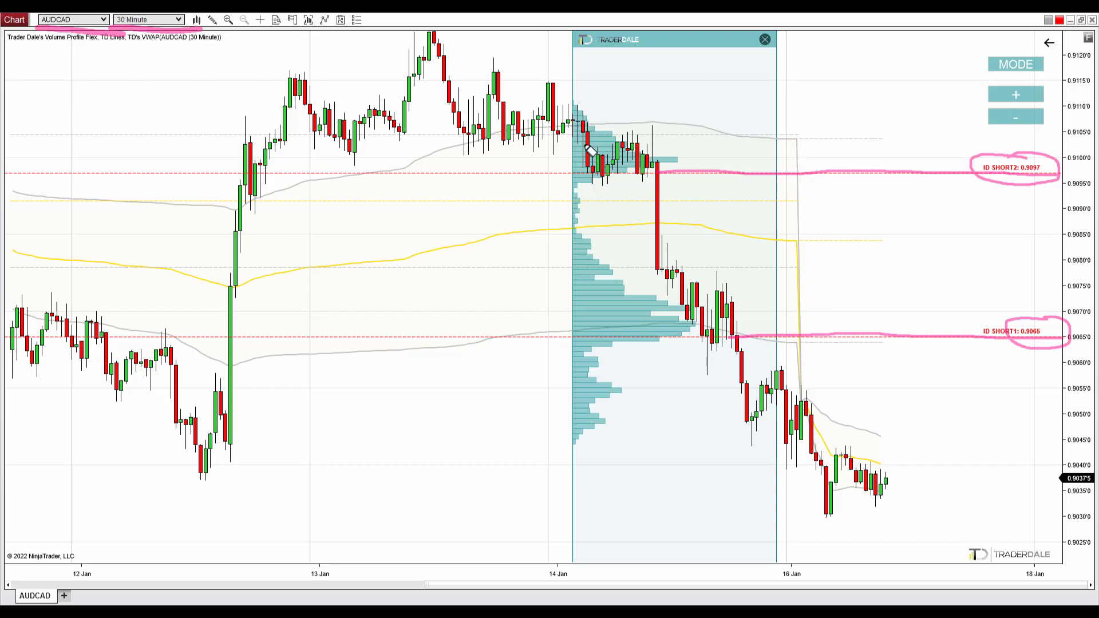
# Draw the downtrend arrow and circle the lower and upper volume clusters near 0.9097.
pyautogui.moveTo(544, 128)
pyautogui.mouseDown()
pyautogui.moveTo(676, 321)
pyautogui.moveTo(771, 505)
pyautogui.moveTo(774, 495)
pyautogui.moveTo(726, 480)
pyautogui.mouseUp()
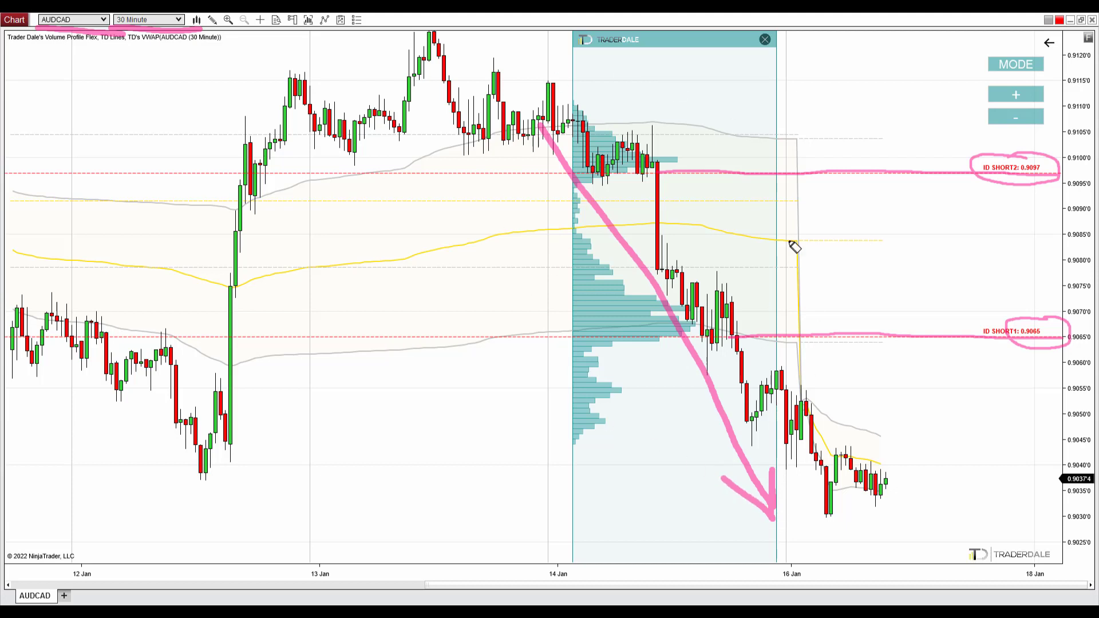
pyautogui.moveTo(634, 288)
pyautogui.mouseDown()
pyautogui.moveTo(604, 290)
pyautogui.moveTo(569, 328)
pyautogui.moveTo(622, 353)
pyautogui.moveTo(707, 344)
pyautogui.moveTo(696, 292)
pyautogui.moveTo(634, 288)
pyautogui.mouseUp()
pyautogui.moveTo(622, 131)
pyautogui.mouseDown()
pyautogui.moveTo(580, 136)
pyautogui.moveTo(557, 171)
pyautogui.moveTo(645, 195)
pyautogui.moveTo(705, 154)
pyautogui.moveTo(620, 130)
pyautogui.moveTo(570, 141)
pyautogui.moveTo(560, 163)
pyautogui.moveTo(584, 186)
pyautogui.moveTo(641, 194)
pyautogui.moveTo(706, 180)
pyautogui.moveTo(701, 146)
pyautogui.moveTo(626, 132)
pyautogui.mouseUp()
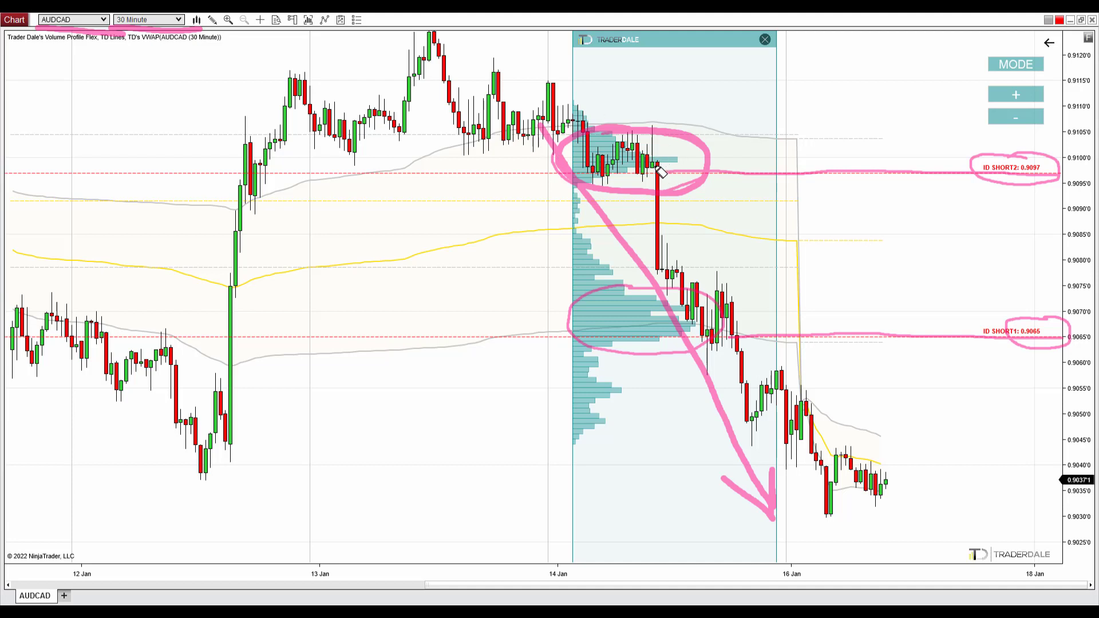
pyautogui.moveTo(659, 170)
pyautogui.mouseDown()
pyautogui.moveTo(682, 249)
pyautogui.moveTo(671, 262)
pyautogui.mouseUp()
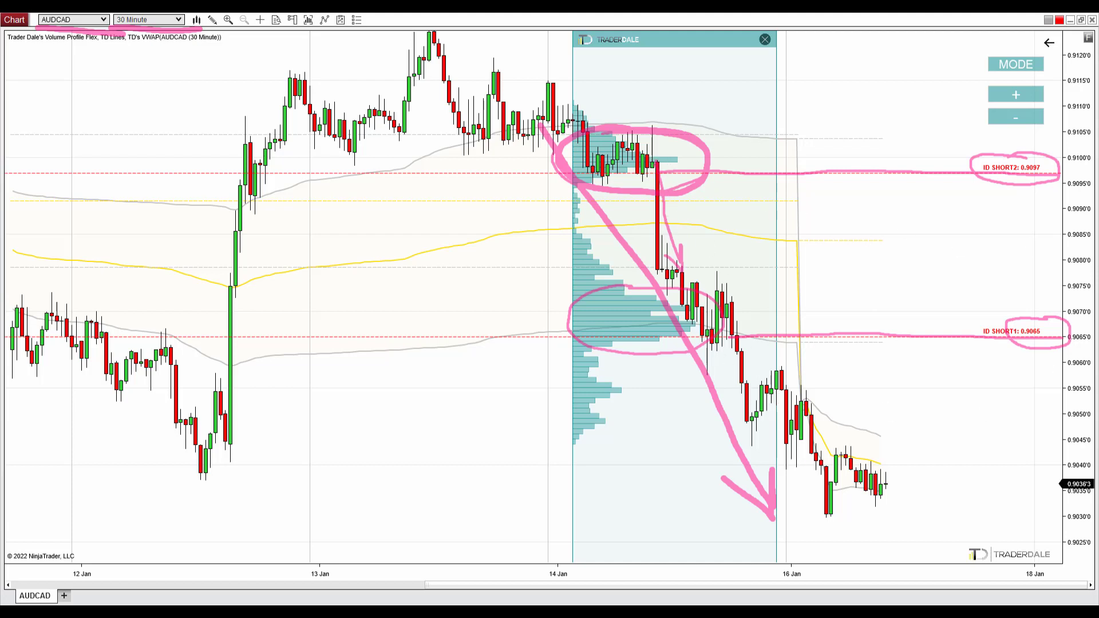
pyautogui.moveTo(629, 134)
pyautogui.mouseDown()
pyautogui.moveTo(569, 173)
pyautogui.moveTo(631, 192)
pyautogui.moveTo(712, 170)
pyautogui.moveTo(671, 137)
pyautogui.moveTo(630, 140)
pyautogui.moveTo(791, 179)
pyautogui.moveTo(1064, 175)
pyautogui.mouseUp()
# Sketch the projected rise to 0.9097 and arrowed drop away, reinforcing the upper-cluster circle.
pyautogui.moveTo(863, 275)
pyautogui.mouseDown()
pyautogui.moveTo(891, 241)
pyautogui.moveTo(915, 178)
pyautogui.mouseUp()
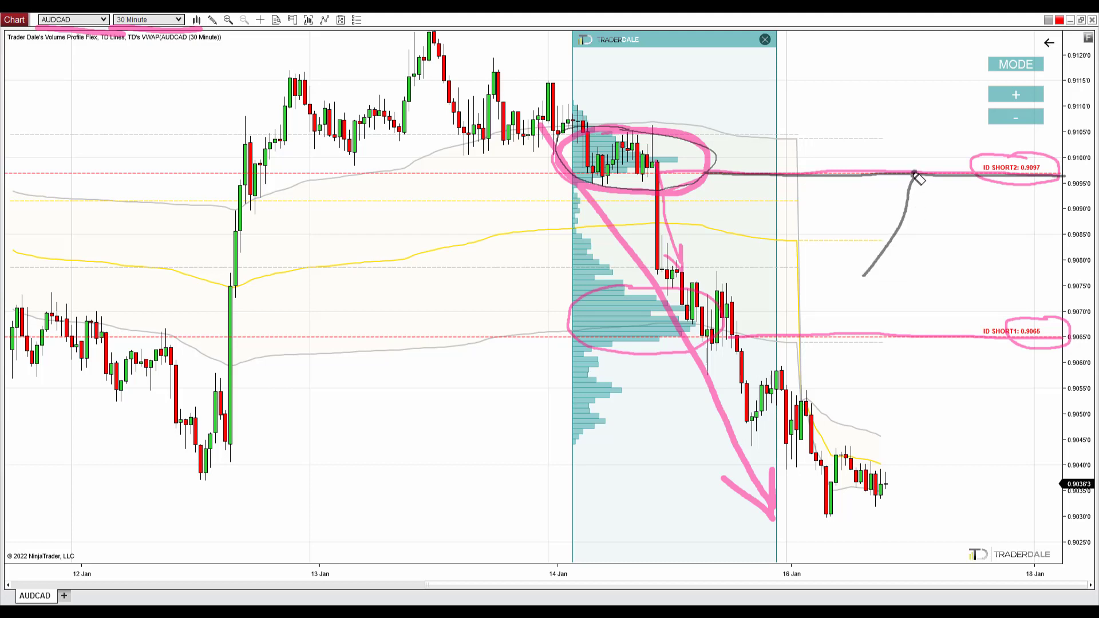
pyautogui.moveTo(915, 174); pyautogui.dragTo(960, 243)
pyautogui.moveTo(957, 211)
pyautogui.mouseDown()
pyautogui.moveTo(961, 237)
pyautogui.moveTo(934, 224)
pyautogui.mouseUp()
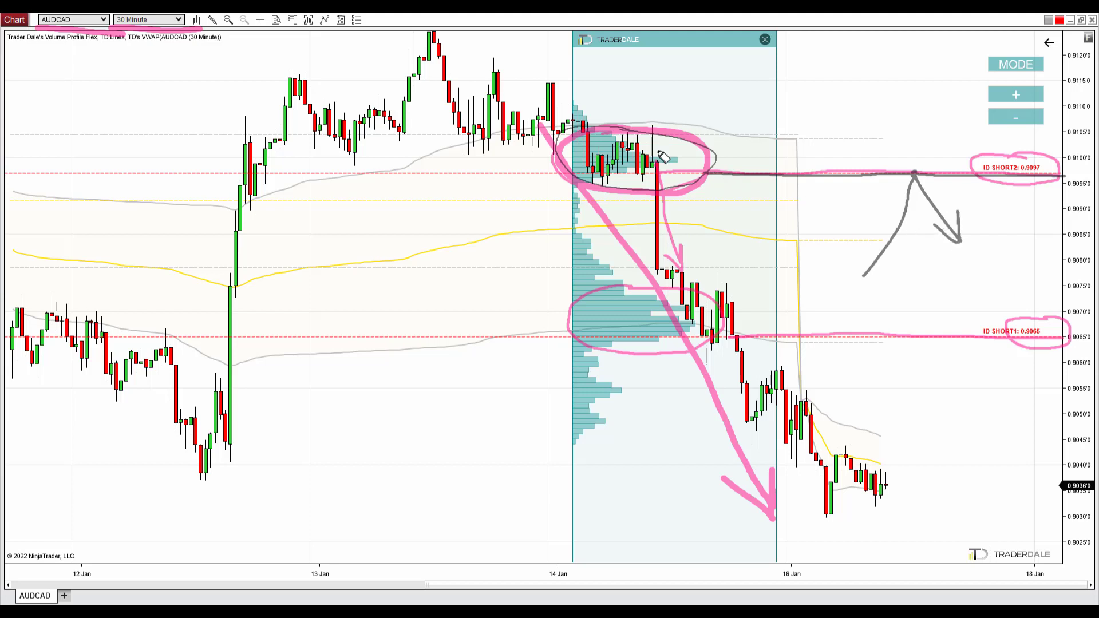
pyautogui.moveTo(660, 161)
pyautogui.mouseDown()
pyautogui.moveTo(590, 130)
pyautogui.moveTo(564, 143)
pyautogui.moveTo(581, 184)
pyautogui.moveTo(639, 197)
pyautogui.moveTo(696, 186)
pyautogui.moveTo(703, 148)
pyautogui.moveTo(634, 131)
pyautogui.moveTo(572, 138)
pyautogui.moveTo(580, 180)
pyautogui.moveTo(687, 192)
pyautogui.mouseUp()
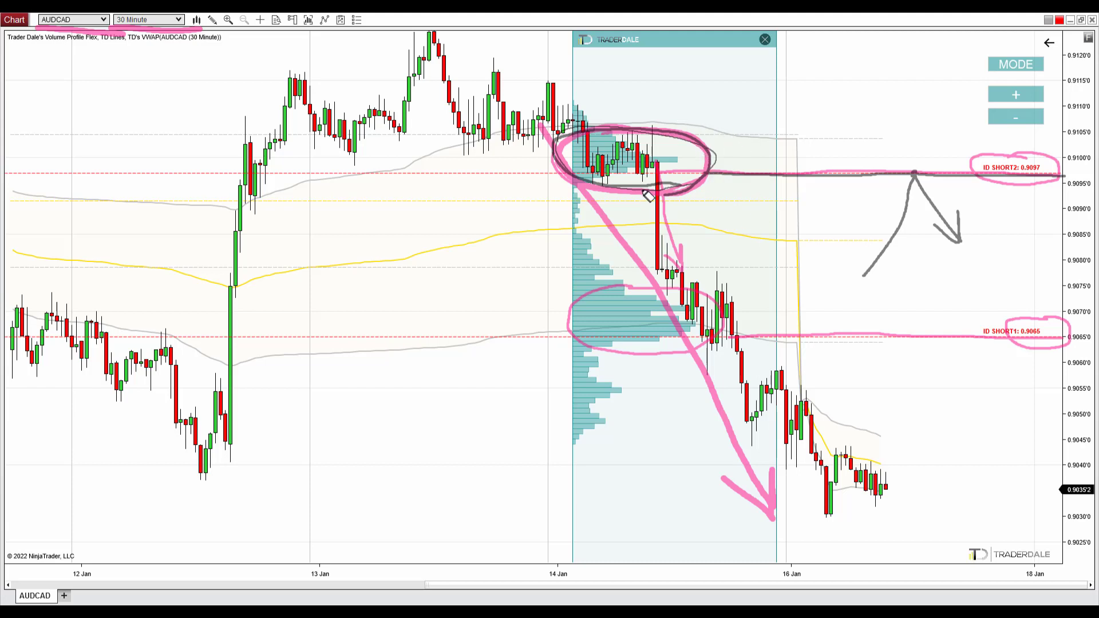
# Mark the 13 Jan V-pullback support line, label S and R at 0.9097, then clear all drawings.
pyautogui.moveTo(273, 73)
pyautogui.mouseDown()
pyautogui.moveTo(358, 170)
pyautogui.moveTo(373, 127)
pyautogui.moveTo(456, 62)
pyautogui.mouseUp()
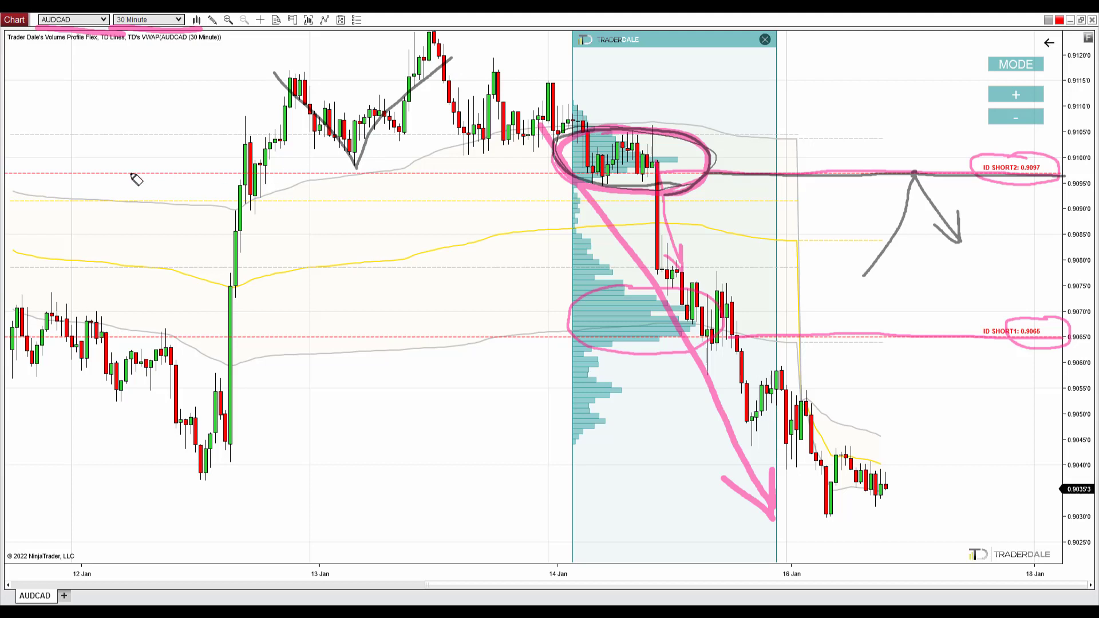
pyautogui.moveTo(285, 172); pyautogui.dragTo(649, 176)
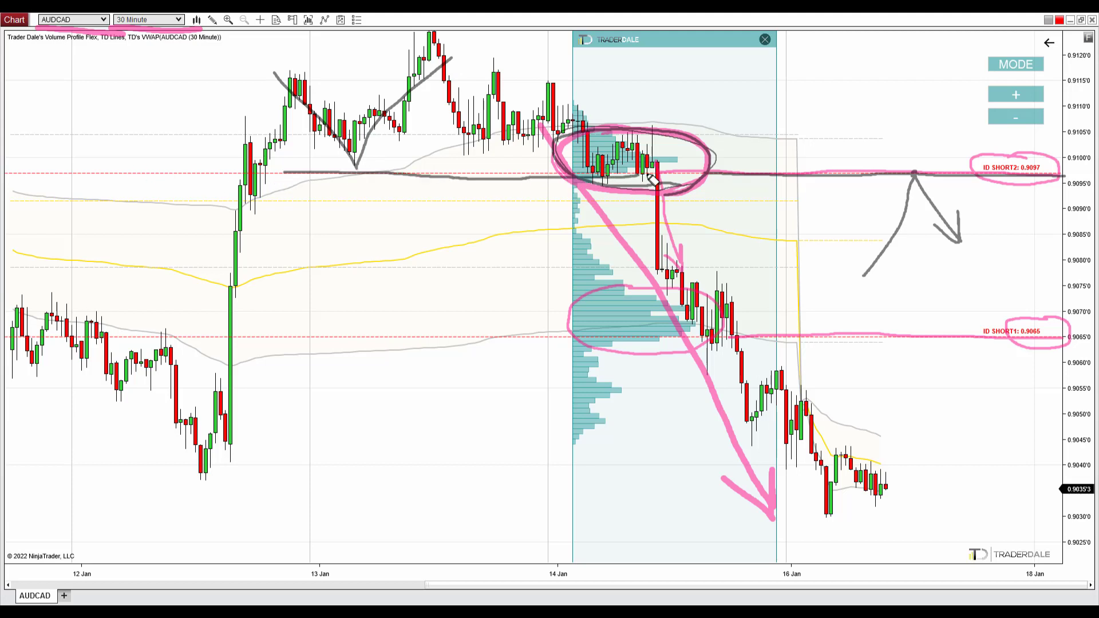
pyautogui.moveTo(410, 148); pyautogui.dragTo(400, 168)
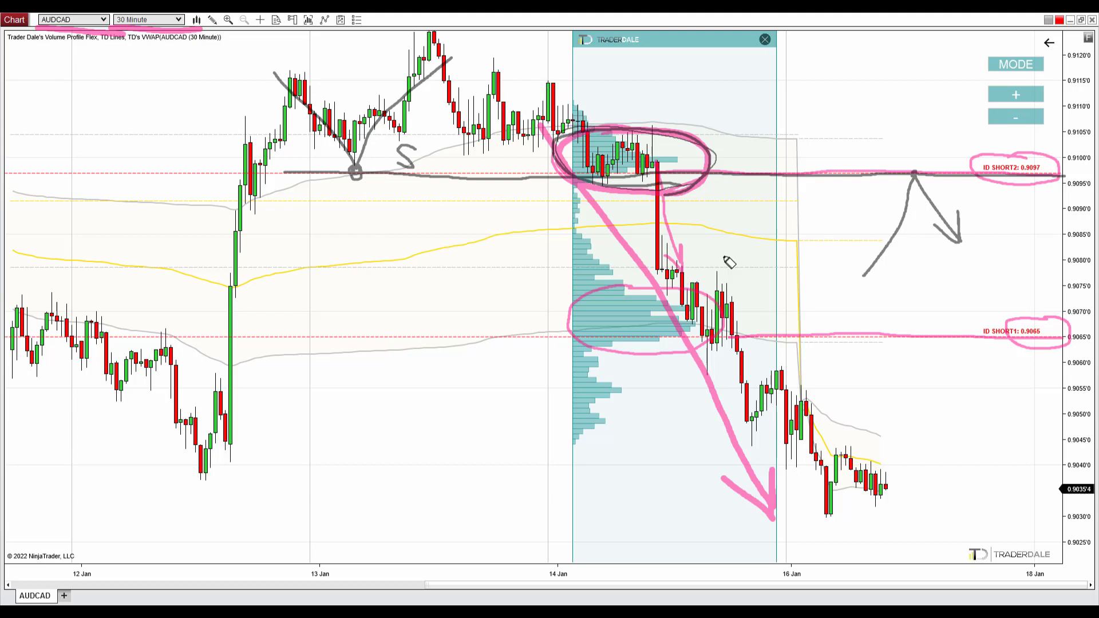
pyautogui.moveTo(849, 128); pyautogui.dragTo(850, 159)
pyautogui.moveTo(849, 127)
pyautogui.mouseDown()
pyautogui.moveTo(851, 158)
pyautogui.moveTo(848, 130)
pyautogui.moveTo(878, 160)
pyautogui.mouseUp()
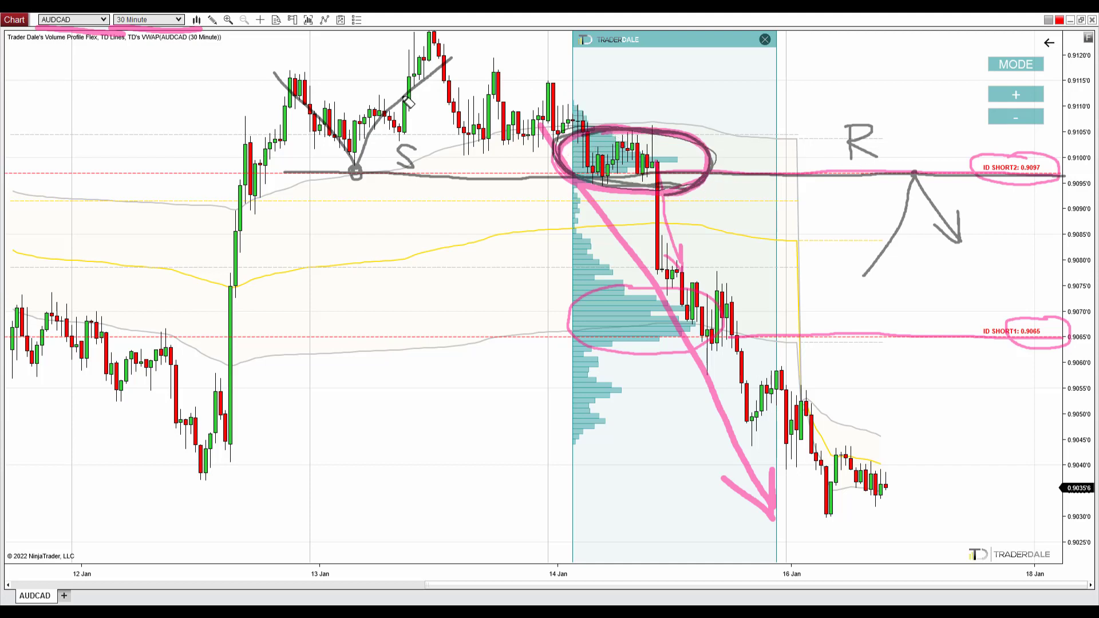
pyautogui.moveTo(845, 179); pyautogui.dragTo(954, 175)
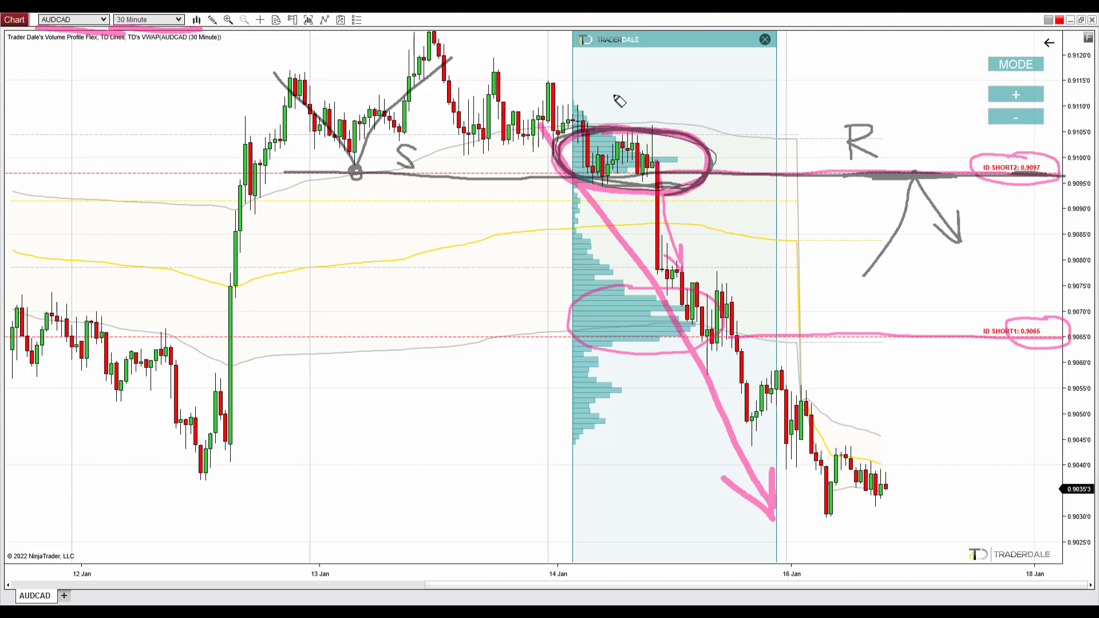
pyautogui.press('Escape')
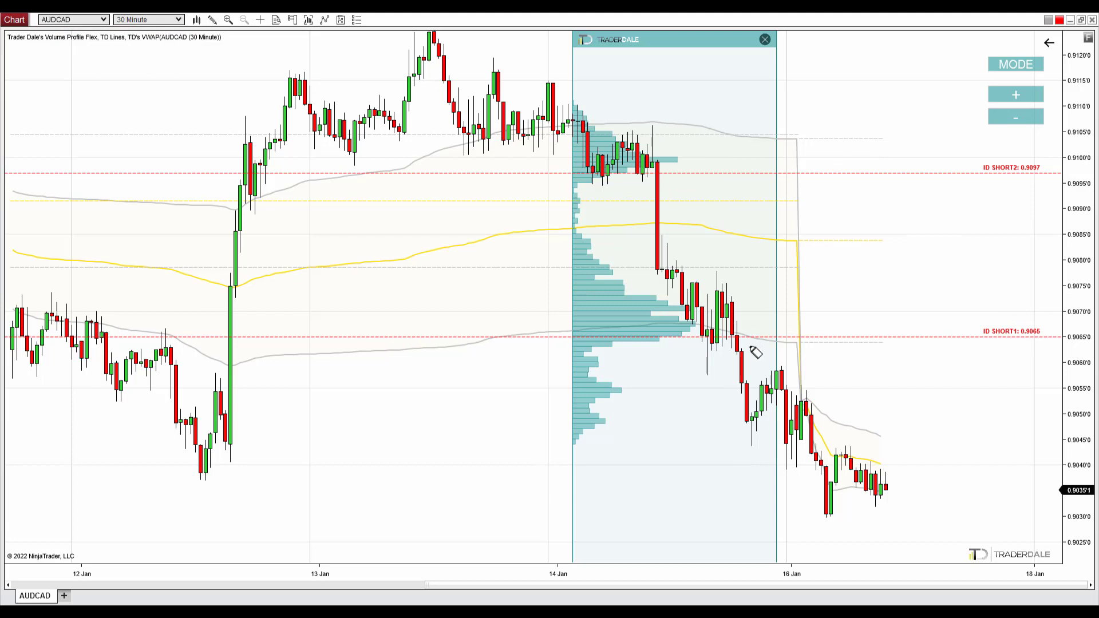
# Underline the 0.9065 short level, trace the sell-off to 0.9030, and circle the 0.9065–0.9072 volume bulge.
pyautogui.moveTo(743, 340); pyautogui.dragTo(804, 338)
pyautogui.moveTo(932, 342)
pyautogui.mouseDown()
pyautogui.moveTo(1004, 341)
pyautogui.moveTo(990, 339)
pyautogui.moveTo(1031, 324)
pyautogui.mouseUp()
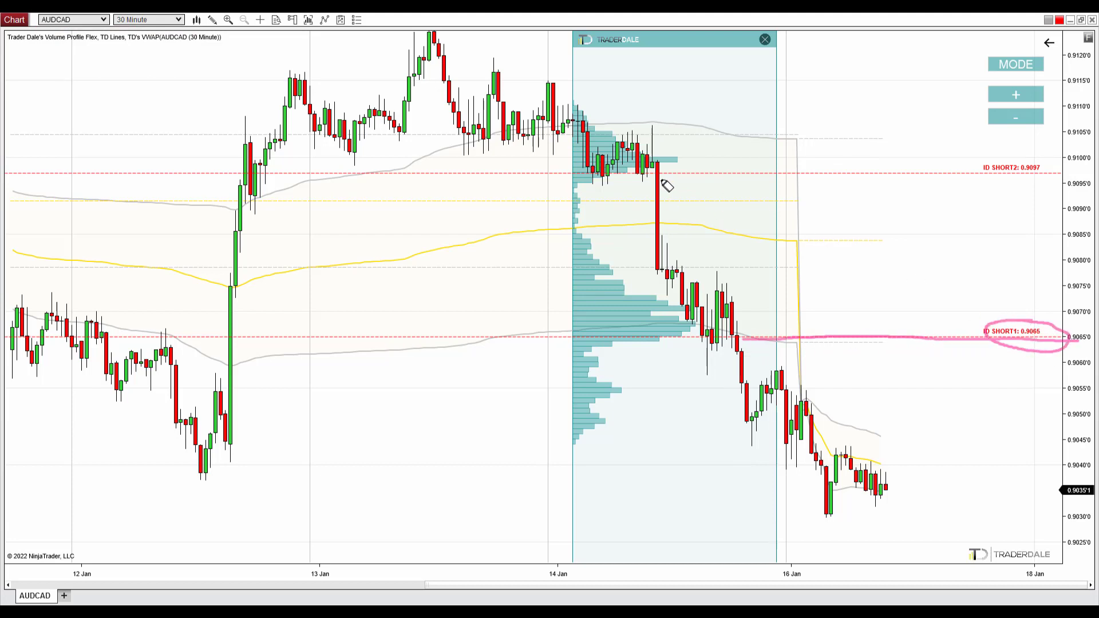
pyautogui.moveTo(654, 189); pyautogui.dragTo(722, 322)
pyautogui.moveTo(652, 291)
pyautogui.mouseDown()
pyautogui.moveTo(596, 302)
pyautogui.moveTo(667, 351)
pyautogui.moveTo(633, 290)
pyautogui.moveTo(709, 284)
pyautogui.mouseUp()
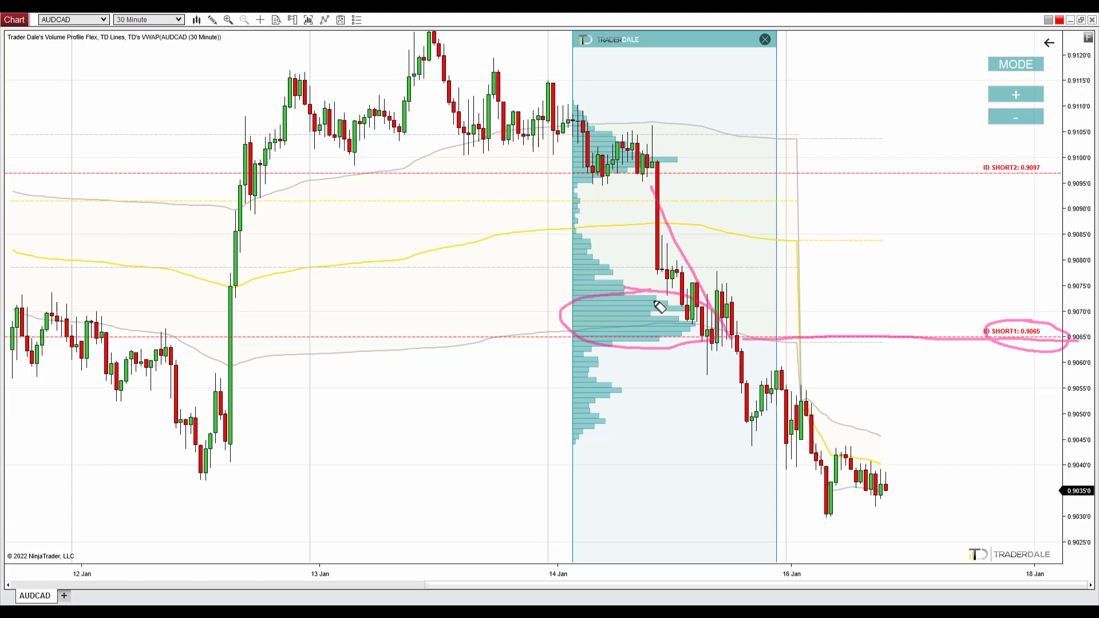
pyautogui.moveTo(733, 338)
pyautogui.mouseDown()
pyautogui.moveTo(856, 511)
pyautogui.moveTo(850, 484)
pyautogui.moveTo(837, 507)
pyautogui.mouseUp()
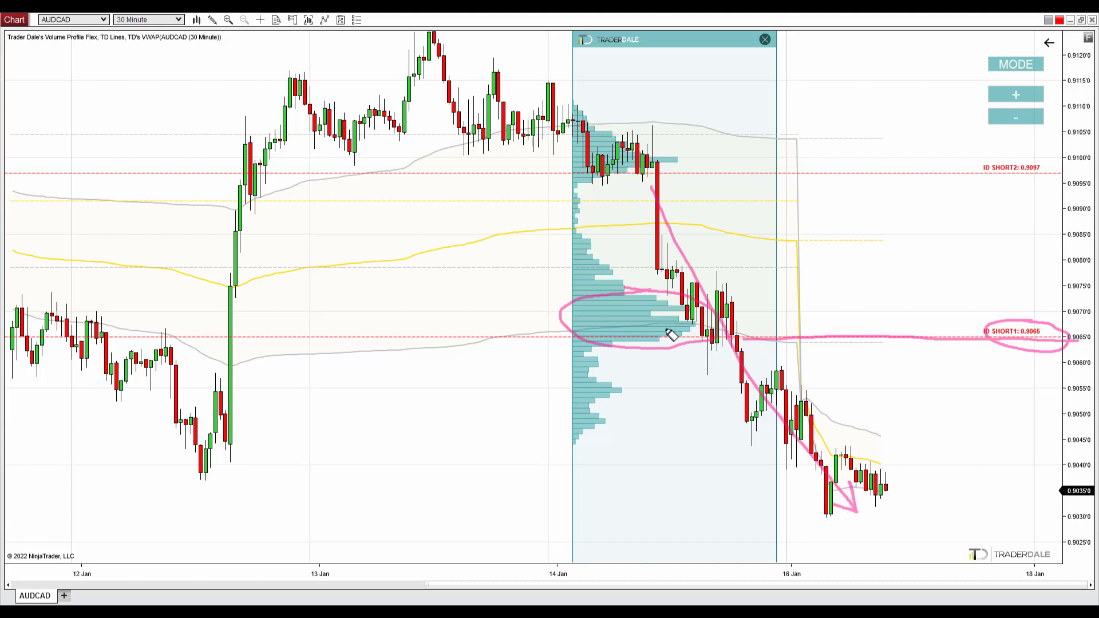
pyautogui.moveTo(641, 297)
pyautogui.mouseDown()
pyautogui.moveTo(571, 305)
pyautogui.moveTo(655, 350)
pyautogui.moveTo(722, 316)
pyautogui.moveTo(618, 293)
pyautogui.mouseUp()
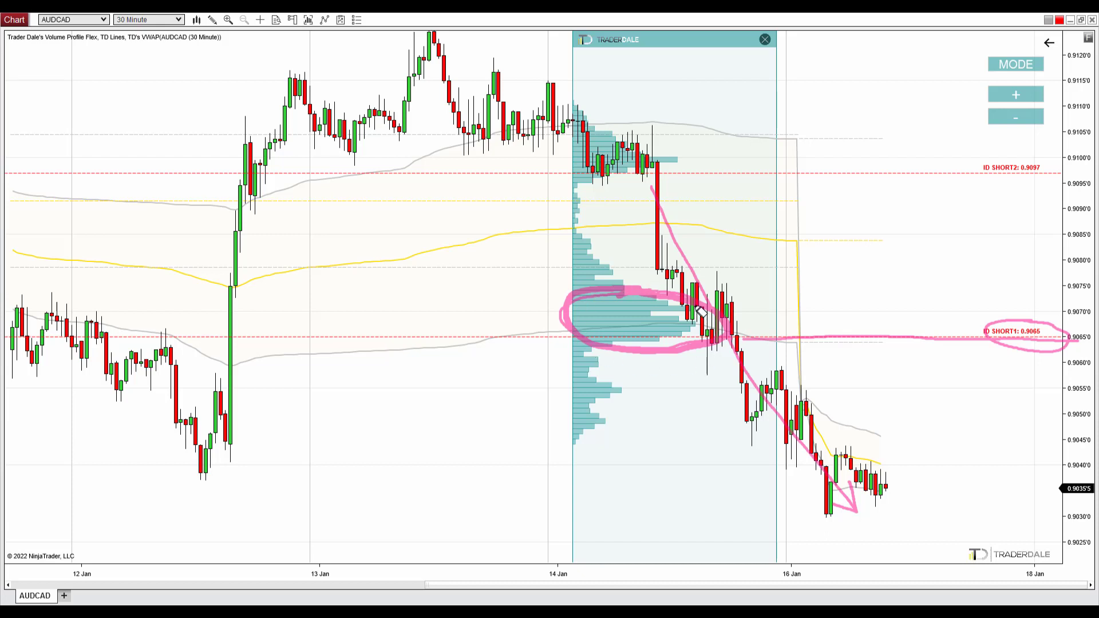
# Extend the 0.9065 line, sketch the projected rise to 0.9065 and drop, then clear annotations.
pyautogui.moveTo(530, 339); pyautogui.dragTo(767, 341)
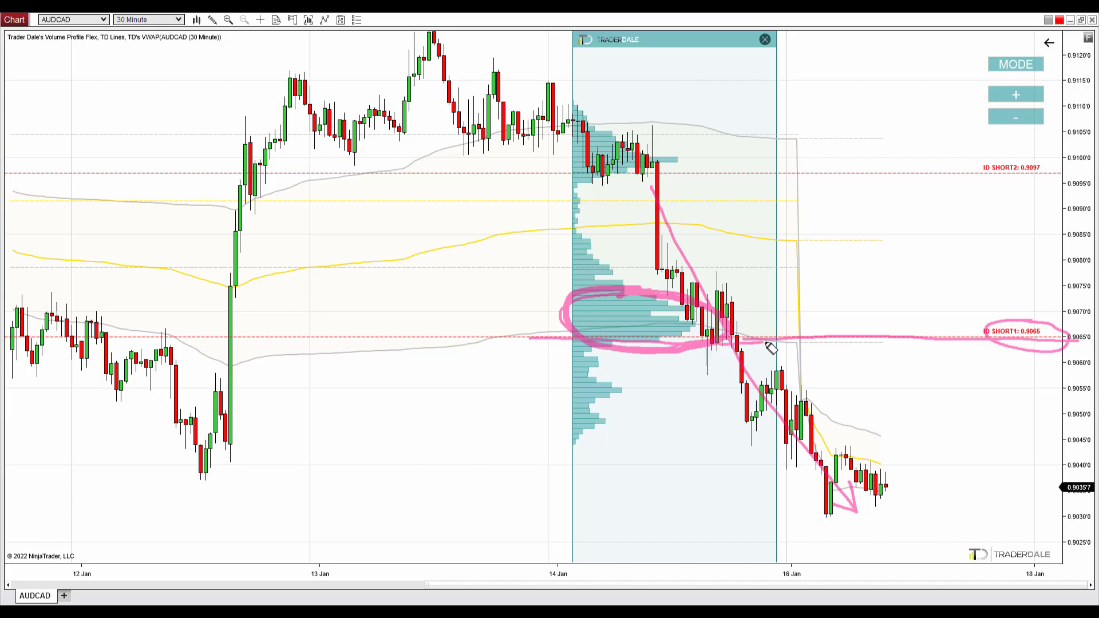
pyautogui.moveTo(1047, 338)
pyautogui.mouseDown()
pyautogui.moveTo(1018, 321)
pyautogui.moveTo(983, 337)
pyautogui.moveTo(1079, 337)
pyautogui.mouseUp()
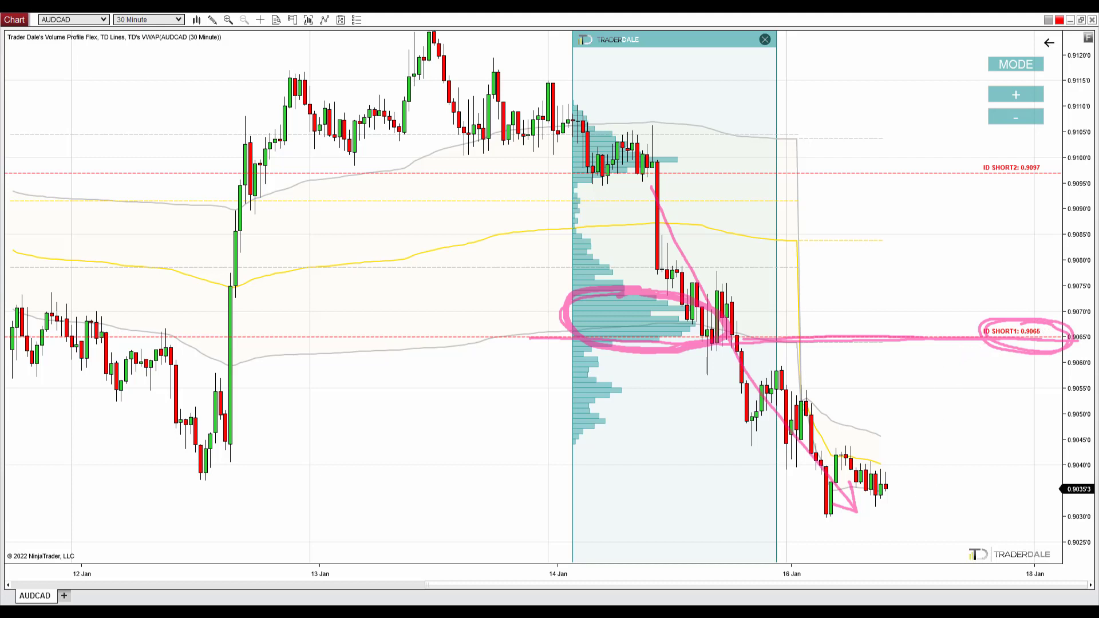
pyautogui.moveTo(878, 477)
pyautogui.mouseDown()
pyautogui.moveTo(958, 392)
pyautogui.moveTo(973, 334)
pyautogui.mouseUp()
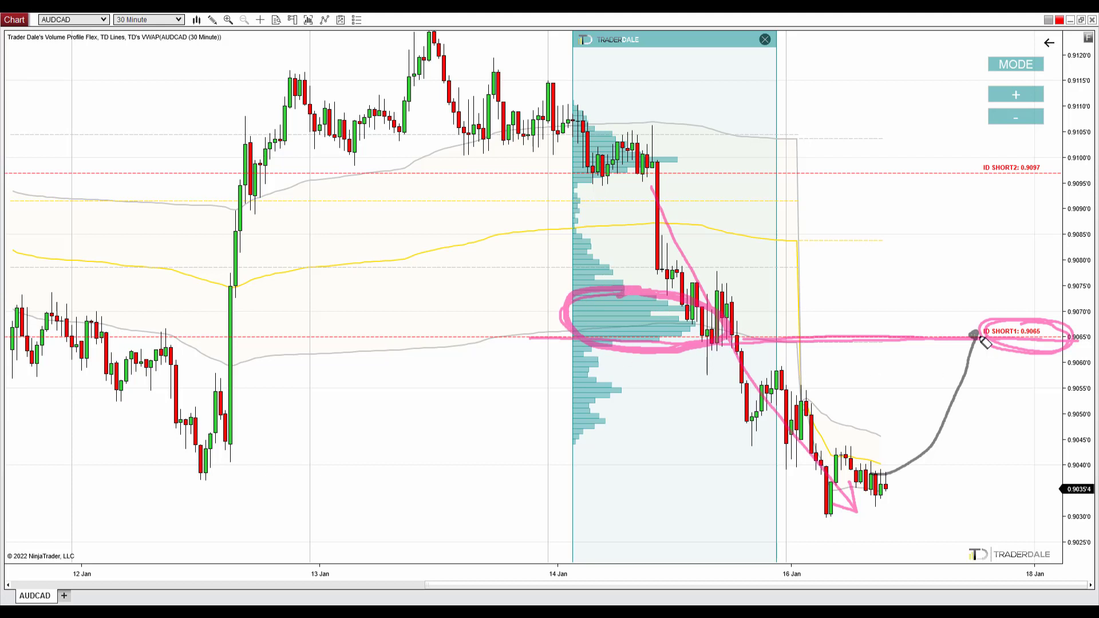
pyautogui.moveTo(975, 335)
pyautogui.mouseDown()
pyautogui.moveTo(1011, 400)
pyautogui.moveTo(1025, 400)
pyautogui.moveTo(1007, 400)
pyautogui.mouseUp()
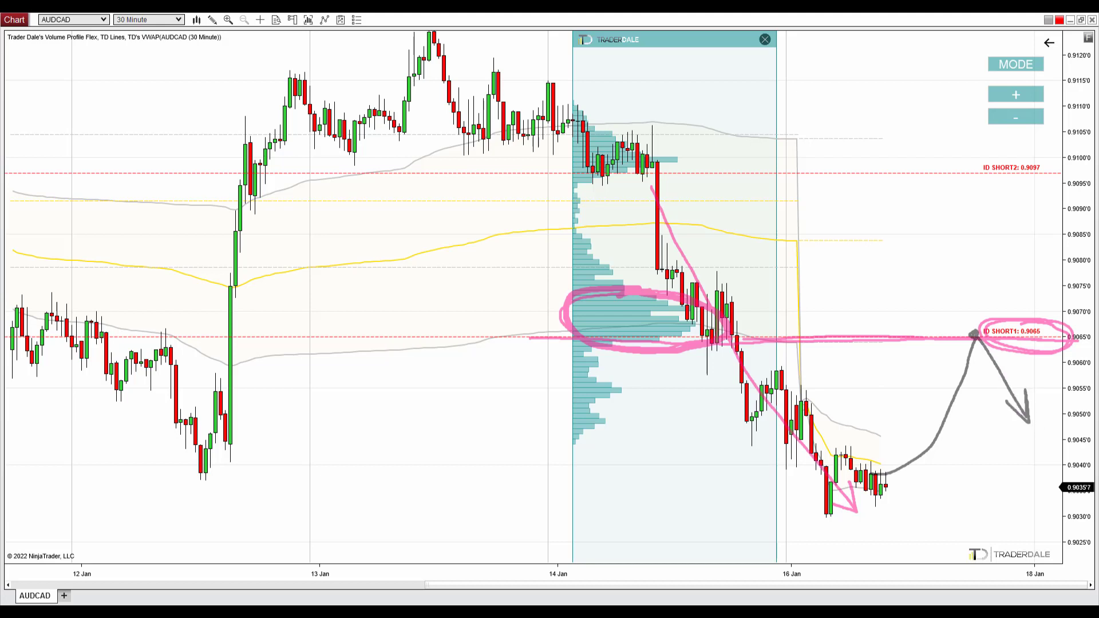
pyautogui.press('Escape')
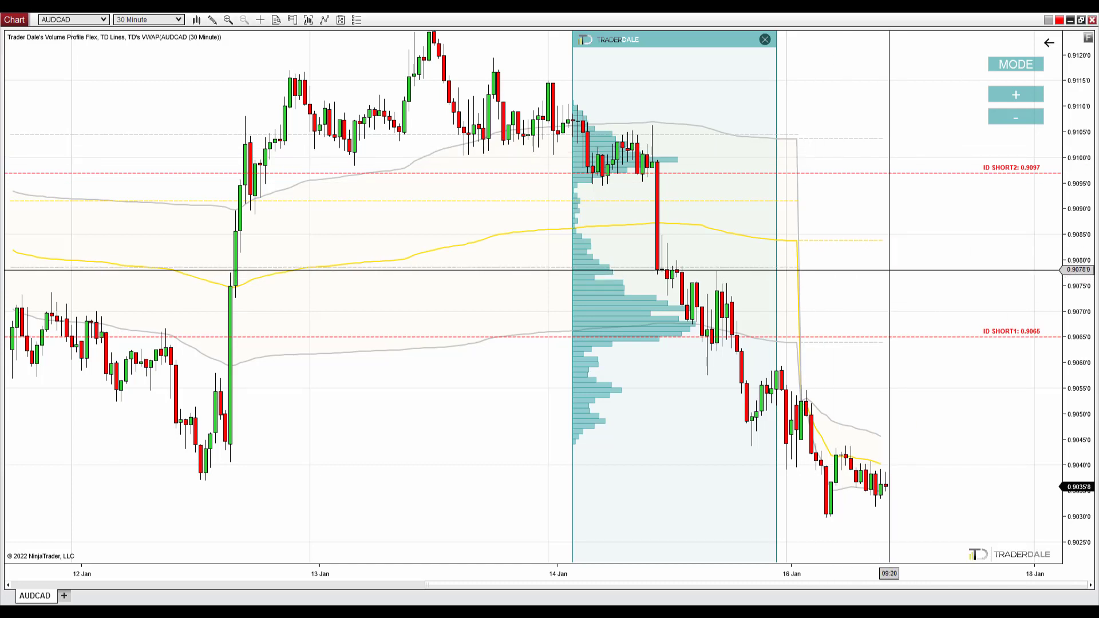
# Load the AUDCHF chart via AUDCH and underline its indicator names.
pyautogui.write('AUDCHF')
pyautogui.press('Return')
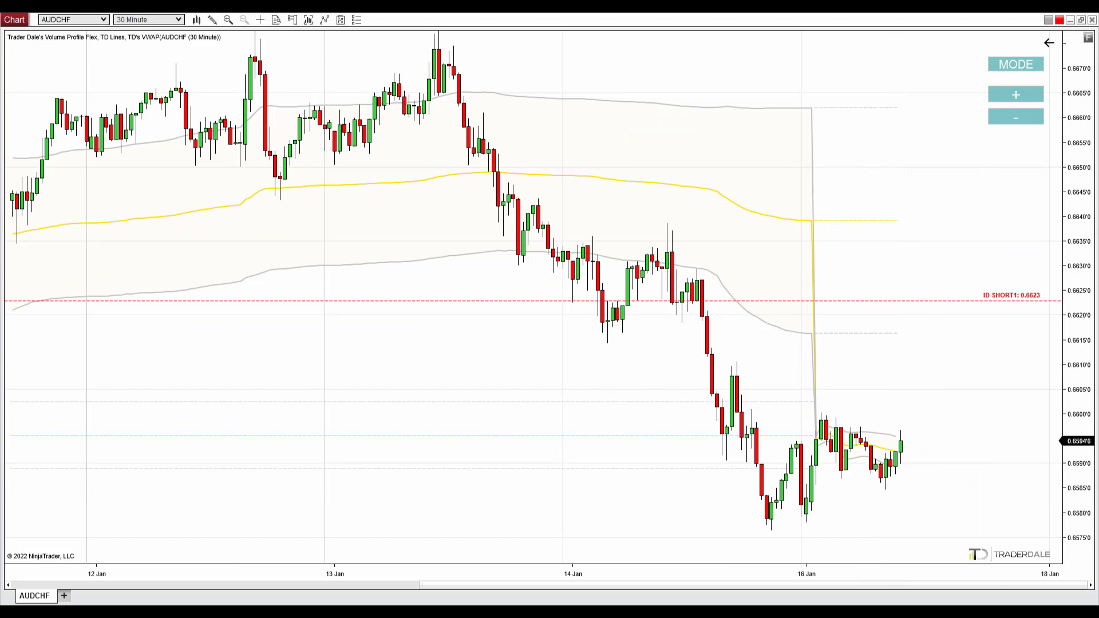
pyautogui.moveTo(108, 35); pyautogui.dragTo(49, 34)
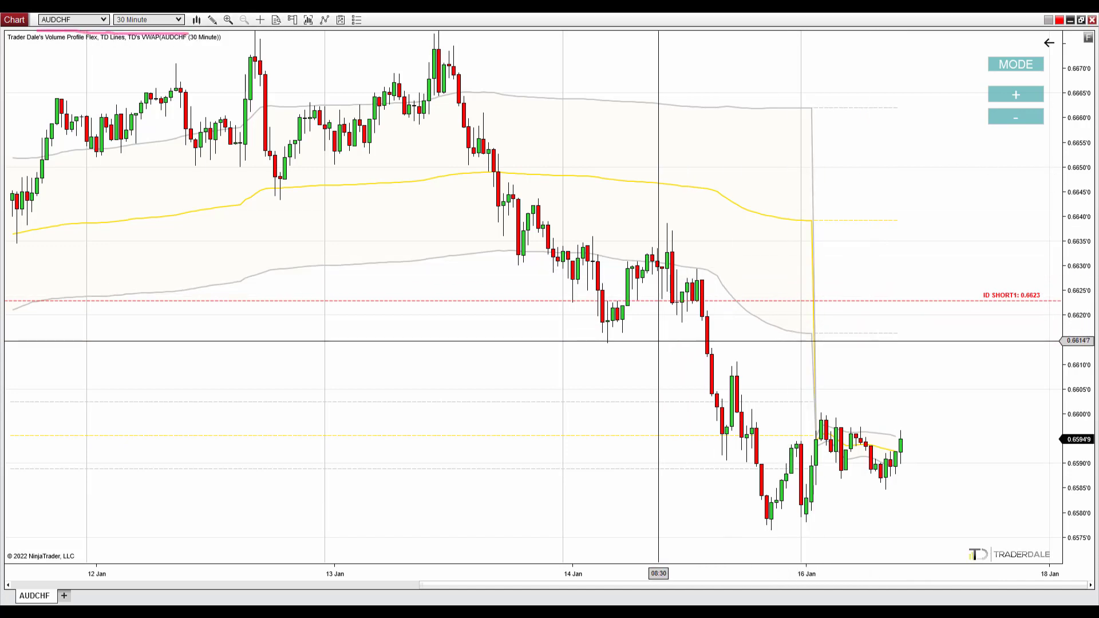
# Add a volume profile over the 14 Jan drop and circle candles above 0.6623 with a down arrow.
pyautogui.moveTo(652, 352); pyautogui.dragTo(771, 343)
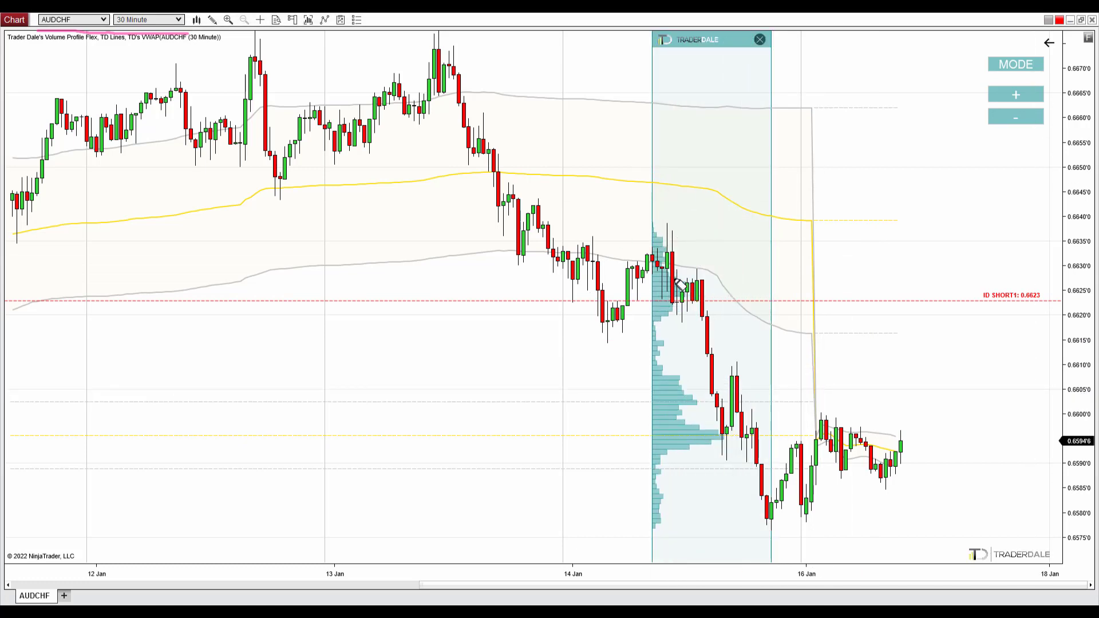
pyautogui.moveTo(673, 264)
pyautogui.mouseDown()
pyautogui.moveTo(729, 282)
pyautogui.moveTo(678, 264)
pyautogui.mouseUp()
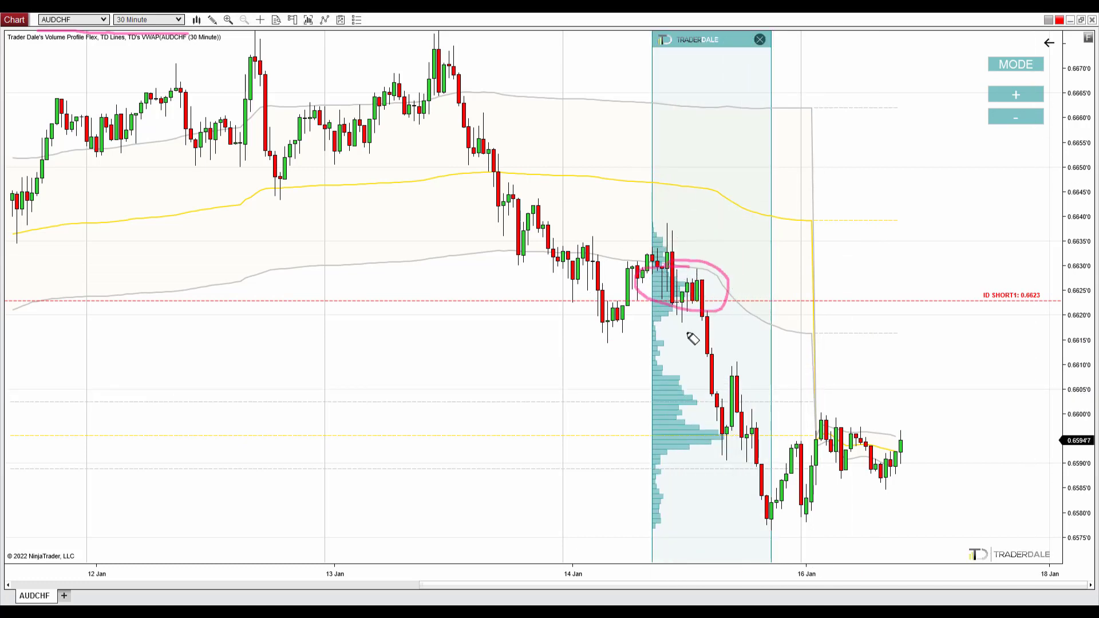
pyautogui.moveTo(703, 303)
pyautogui.mouseDown()
pyautogui.moveTo(749, 535)
pyautogui.moveTo(770, 522)
pyautogui.mouseUp()
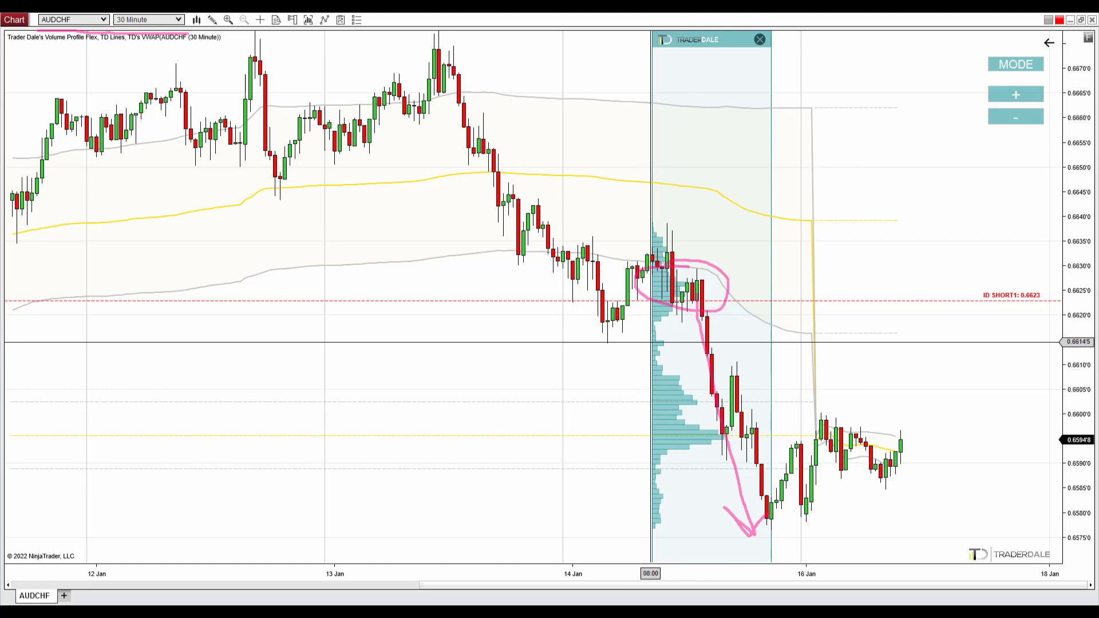
# Extend the volume profile left, circle its left-edge candles, and shift it right.
pyautogui.click(652, 356)
pyautogui.moveTo(653, 296); pyautogui.dragTo(591, 310)
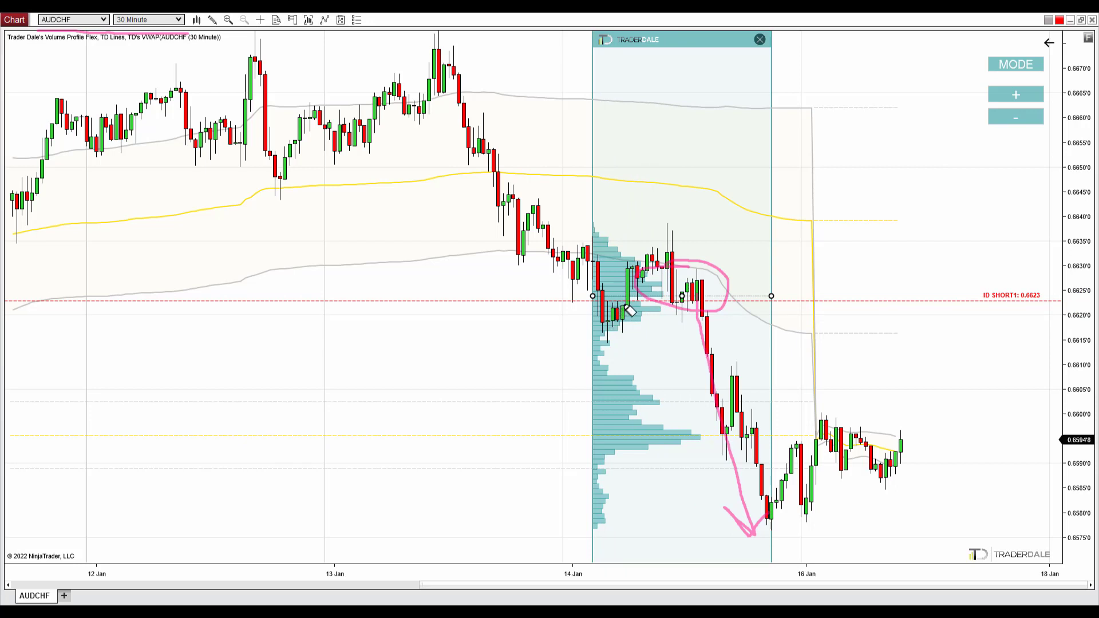
pyautogui.moveTo(635, 307)
pyautogui.mouseDown()
pyautogui.moveTo(601, 311)
pyautogui.moveTo(633, 327)
pyautogui.moveTo(665, 320)
pyautogui.moveTo(652, 308)
pyautogui.mouseUp()
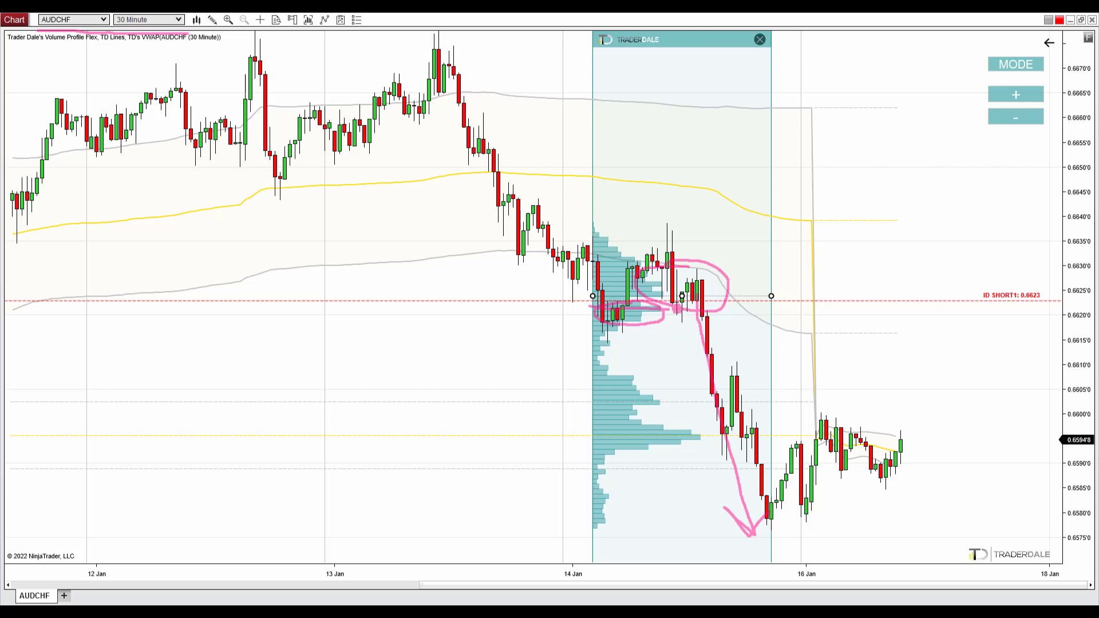
pyautogui.moveTo(689, 60); pyautogui.dragTo(753, 61)
# Clear old annotations, then circle the candles around 0.6623 with a downward arrow.
pyautogui.click(708, 316)
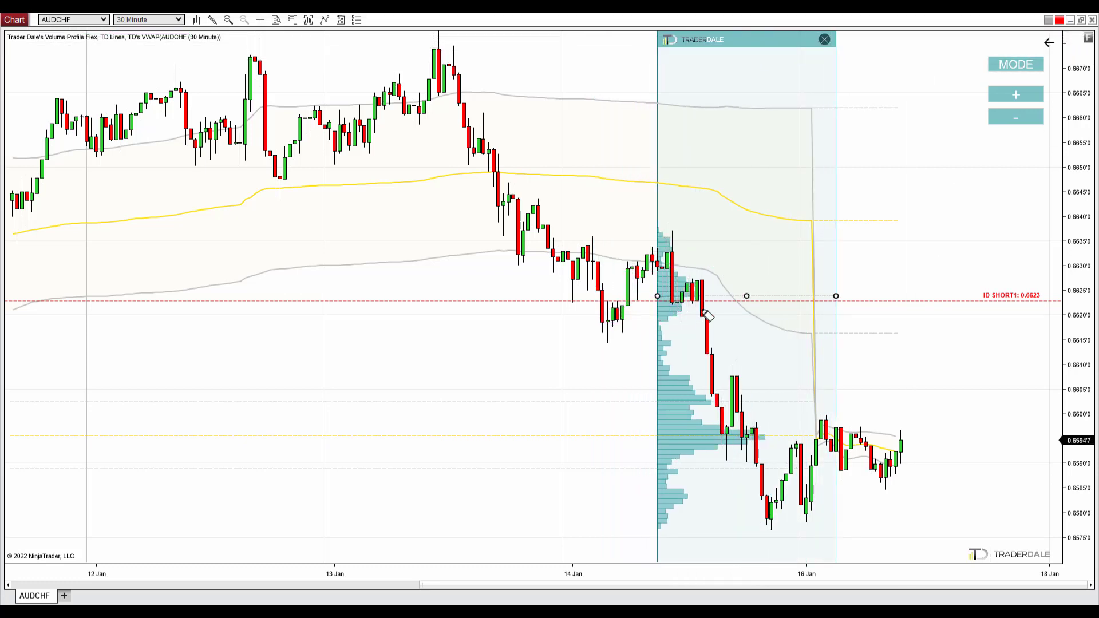
pyautogui.moveTo(678, 271)
pyautogui.mouseDown()
pyautogui.moveTo(690, 315)
pyautogui.moveTo(696, 277)
pyautogui.mouseUp()
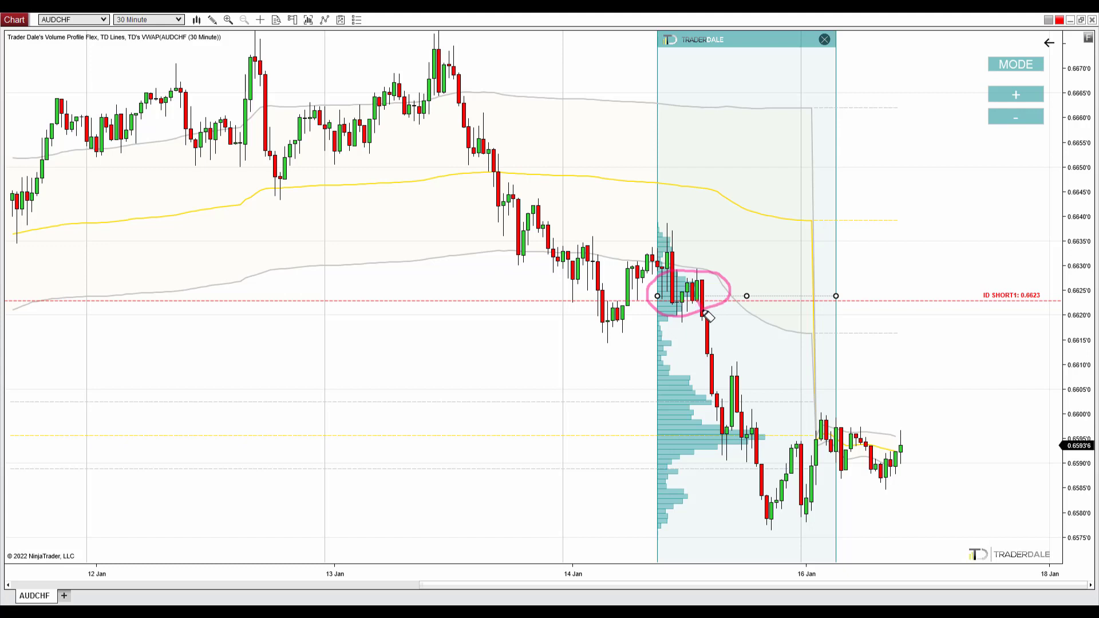
pyautogui.moveTo(704, 313)
pyautogui.mouseDown()
pyautogui.moveTo(712, 451)
pyautogui.moveTo(742, 439)
pyautogui.mouseUp()
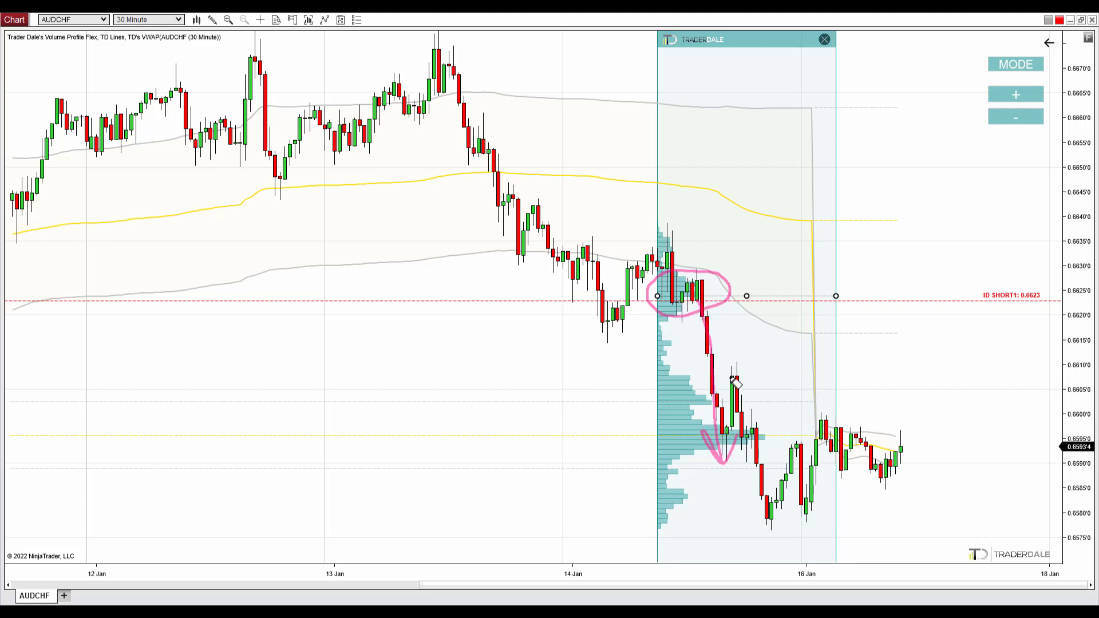
pyautogui.moveTo(699, 275)
pyautogui.mouseDown()
pyautogui.moveTo(636, 284)
pyautogui.moveTo(658, 319)
pyautogui.moveTo(725, 304)
pyautogui.moveTo(714, 275)
pyautogui.moveTo(668, 271)
pyautogui.moveTo(646, 302)
pyautogui.moveTo(683, 318)
pyautogui.moveTo(731, 308)
pyautogui.moveTo(718, 280)
pyautogui.moveTo(677, 281)
pyautogui.mouseUp()
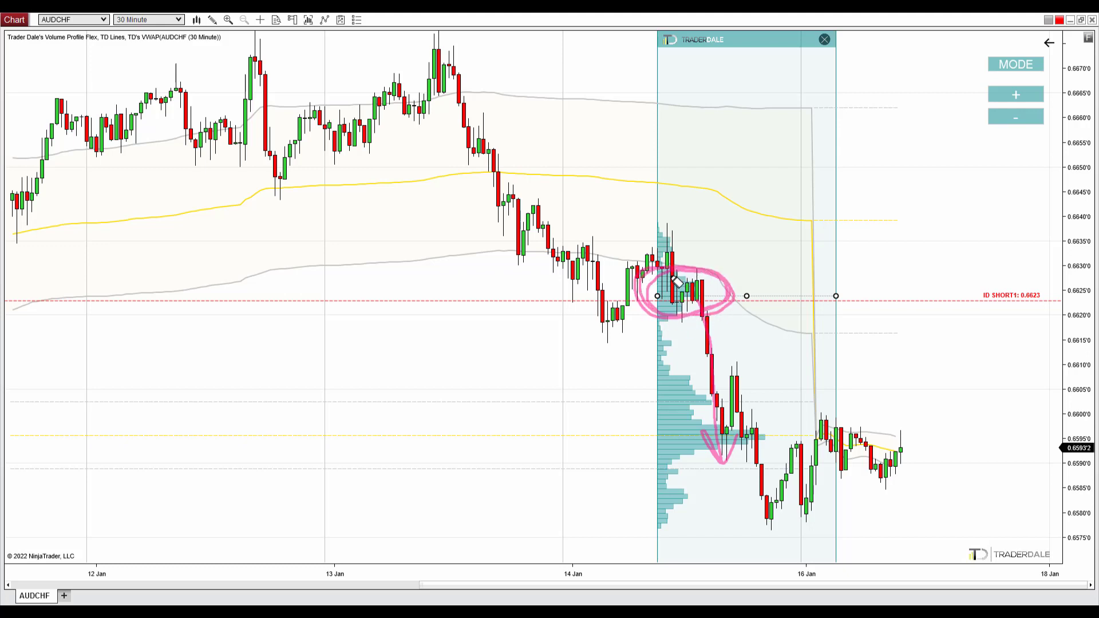
# Sketch price rising to 0.6623 and falling back, with the profile widened to start at 14 Jan.
pyautogui.moveTo(889, 476)
pyautogui.mouseDown()
pyautogui.moveTo(961, 441)
pyautogui.moveTo(1003, 302)
pyautogui.mouseUp()
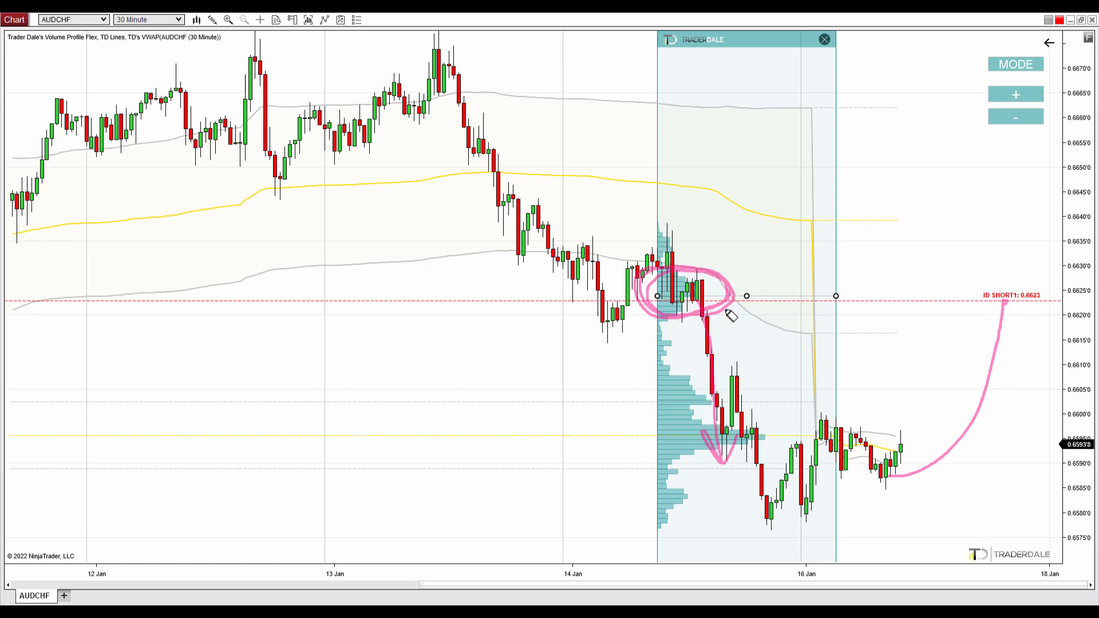
pyautogui.moveTo(657, 295)
pyautogui.mouseDown()
pyautogui.moveTo(564, 306)
pyautogui.moveTo(646, 324)
pyautogui.moveTo(657, 310)
pyautogui.mouseUp()
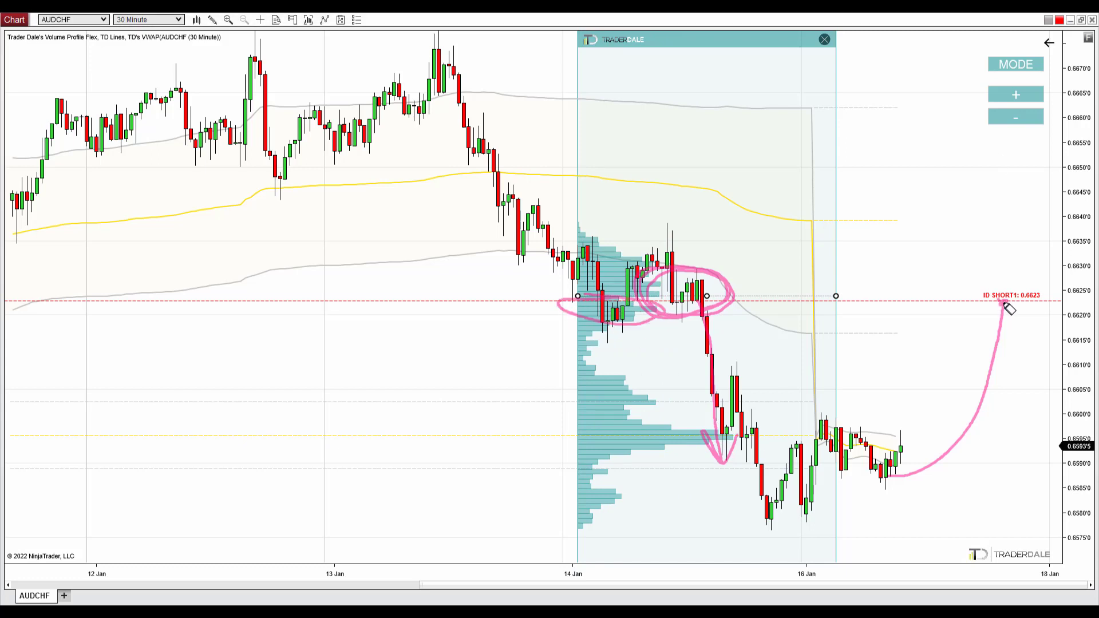
pyautogui.moveTo(1005, 303)
pyautogui.mouseDown()
pyautogui.moveTo(1039, 374)
pyautogui.moveTo(1038, 343)
pyautogui.mouseUp()
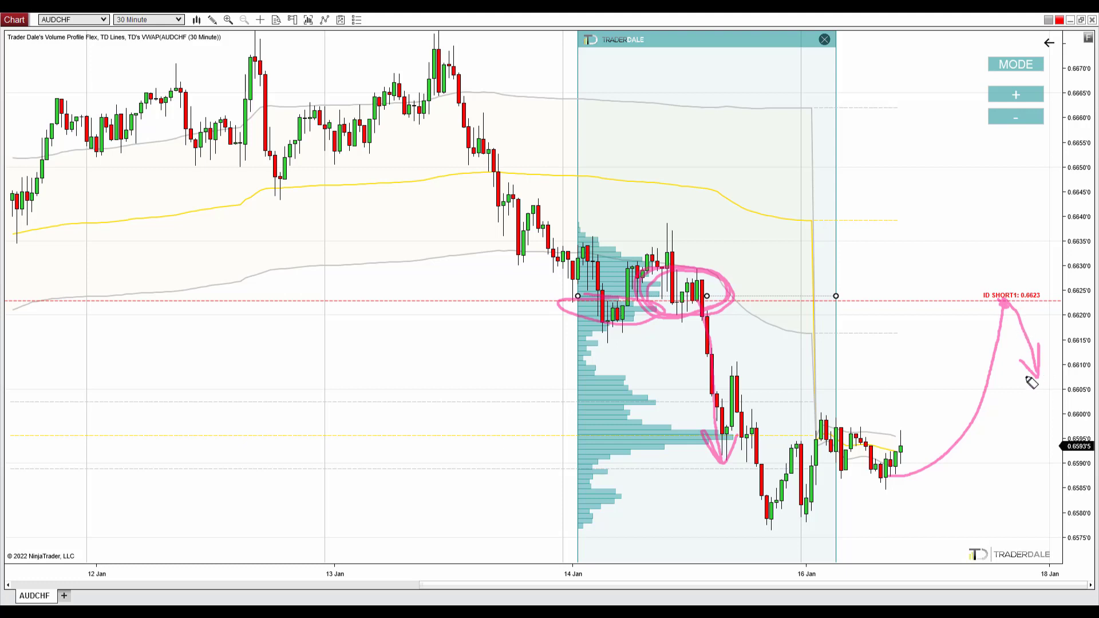
# Circle the heavy-volume bars near 0.6595 and mark that level extending right with an X.
pyautogui.moveTo(656, 423)
pyautogui.mouseDown()
pyautogui.moveTo(610, 424)
pyautogui.moveTo(595, 447)
pyautogui.moveTo(717, 453)
pyautogui.moveTo(743, 434)
pyautogui.moveTo(636, 418)
pyautogui.mouseUp()
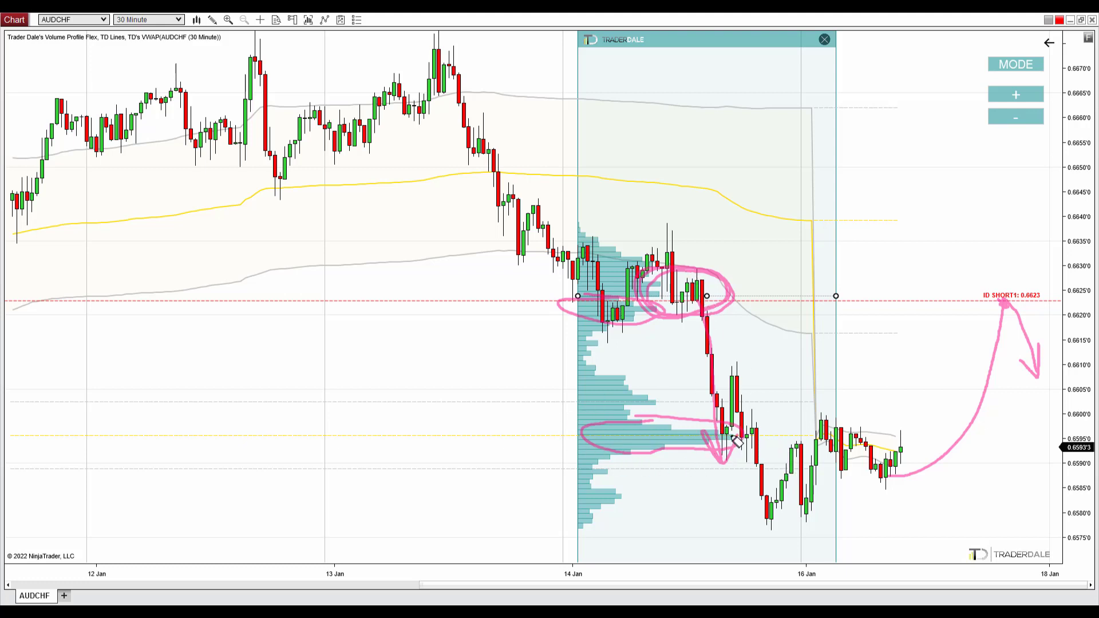
pyautogui.moveTo(732, 428)
pyautogui.mouseDown()
pyautogui.moveTo(840, 440)
pyautogui.moveTo(823, 422)
pyautogui.moveTo(812, 420)
pyautogui.moveTo(892, 488)
pyautogui.moveTo(865, 479)
pyautogui.mouseUp()
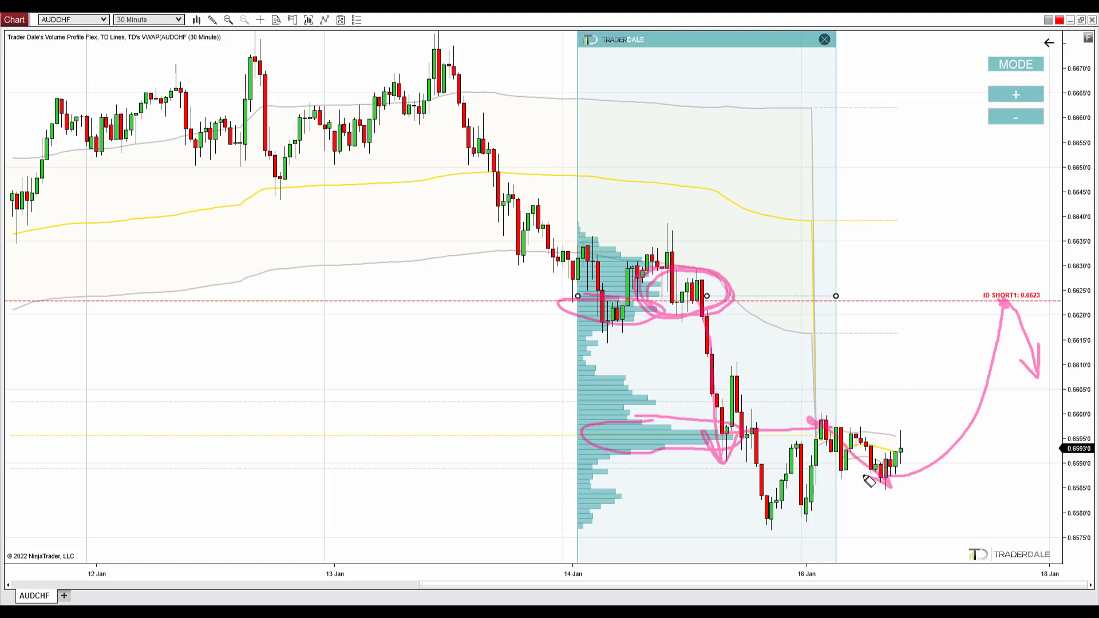
pyautogui.moveTo(769, 416)
pyautogui.mouseDown()
pyautogui.moveTo(790, 448)
pyautogui.moveTo(773, 454)
pyautogui.mouseUp()
# Draw the heavy-volume level line and an X over the pre-16 Jan candles, then erase them.
pyautogui.press('Escape')
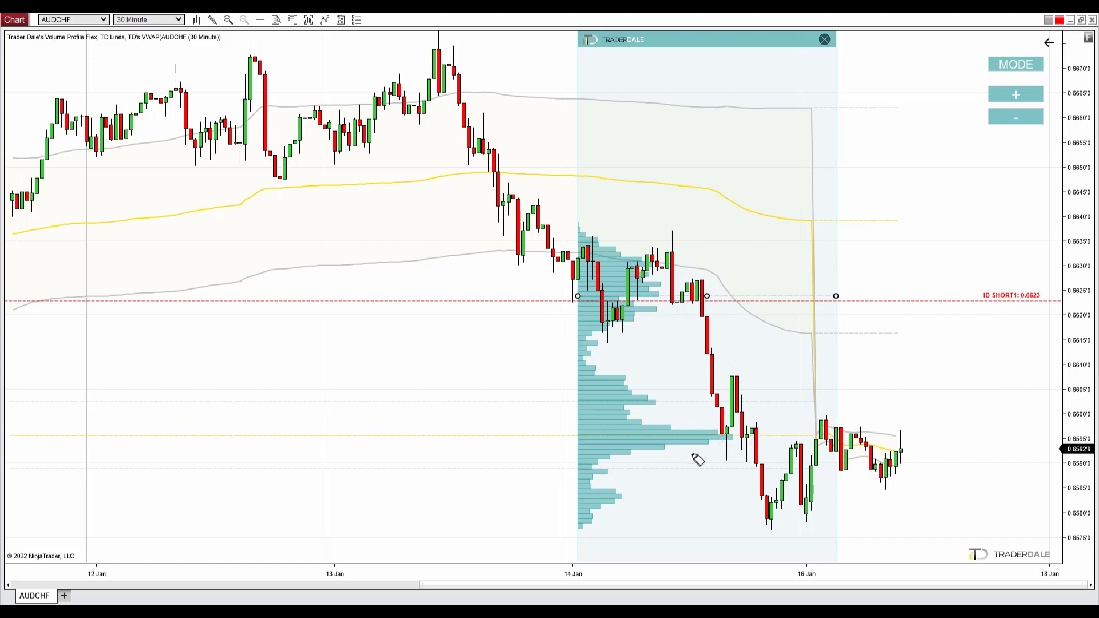
pyautogui.moveTo(574, 448)
pyautogui.mouseDown()
pyautogui.moveTo(802, 445)
pyautogui.moveTo(791, 438)
pyautogui.moveTo(821, 518)
pyautogui.mouseUp()
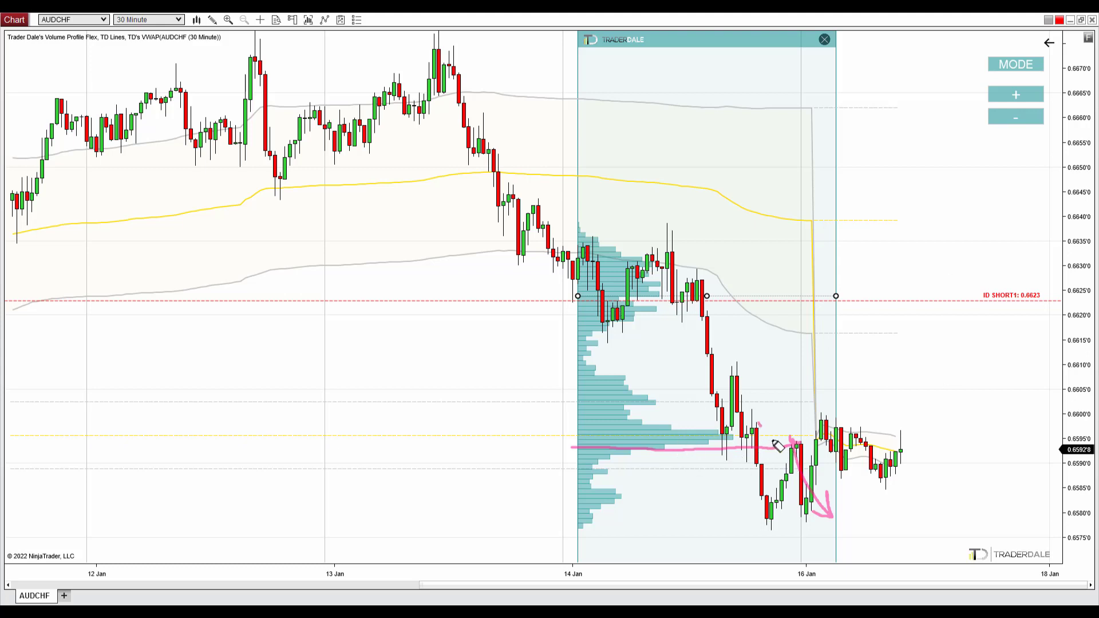
pyautogui.moveTo(756, 423); pyautogui.dragTo(795, 449)
pyautogui.moveTo(790, 426); pyautogui.dragTo(770, 466)
pyautogui.press('Escape')
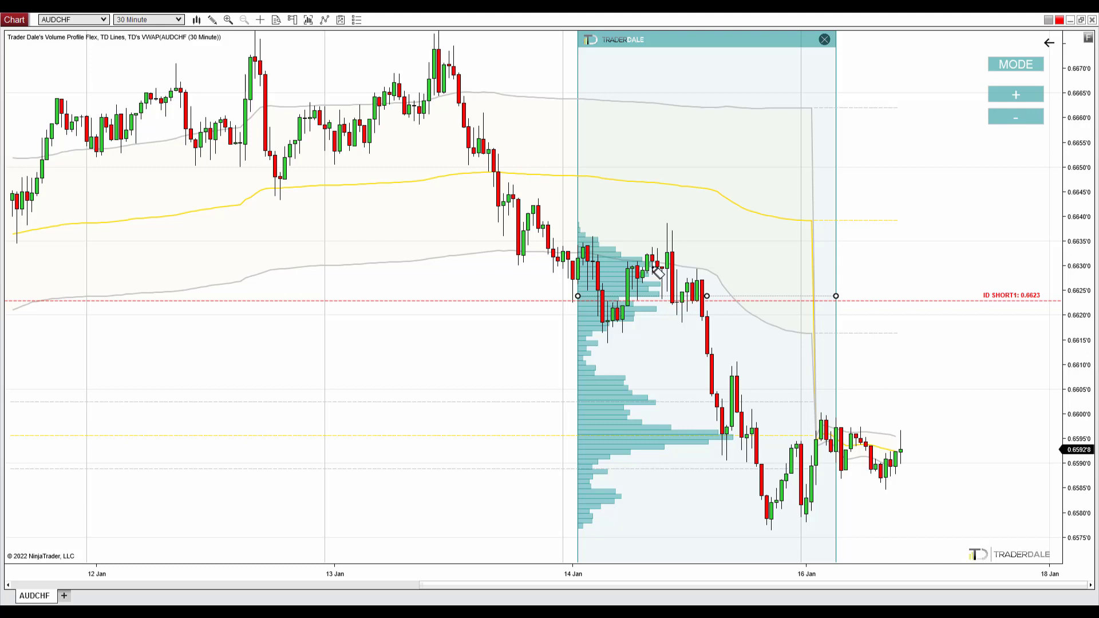
# Sketch the rise to 0.6623 and drop, then clear drawings and delete the volume profile.
pyautogui.moveTo(646, 254)
pyautogui.mouseDown()
pyautogui.moveTo(581, 301)
pyautogui.moveTo(623, 250)
pyautogui.mouseUp()
pyautogui.moveTo(564, 303); pyautogui.dragTo(1084, 300)
pyautogui.moveTo(896, 416)
pyautogui.mouseDown()
pyautogui.moveTo(1005, 293)
pyautogui.moveTo(1049, 384)
pyautogui.moveTo(1030, 370)
pyautogui.mouseUp()
pyautogui.moveTo(963, 230)
pyautogui.mouseDown()
pyautogui.moveTo(963, 289)
pyautogui.moveTo(987, 269)
pyautogui.moveTo(1005, 278)
pyautogui.mouseUp()
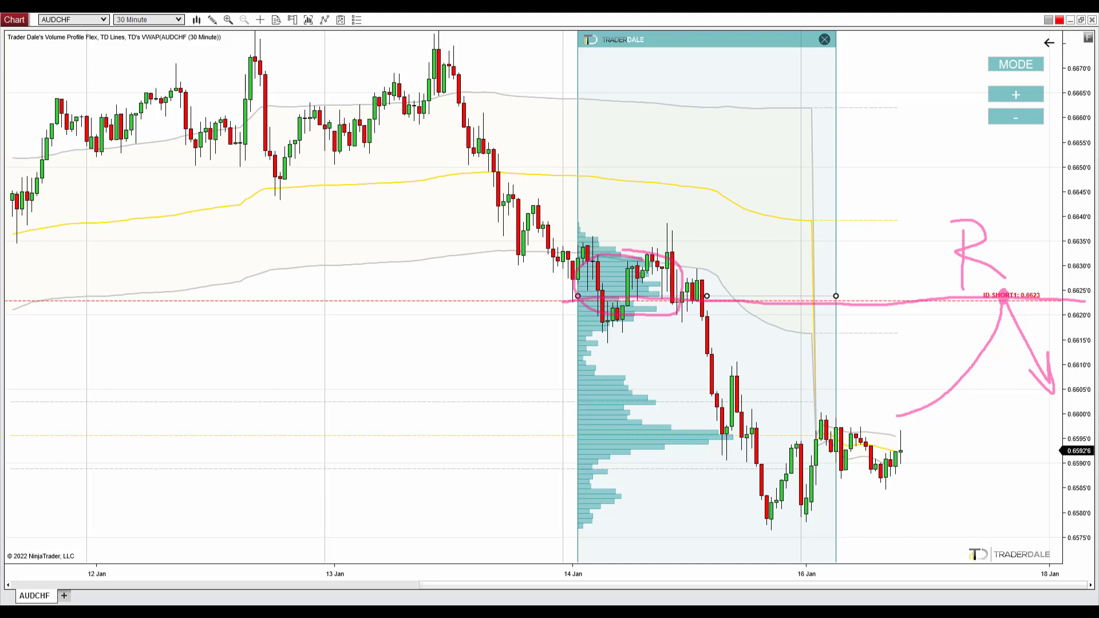
pyautogui.press('Escape')
pyautogui.press('Delete')
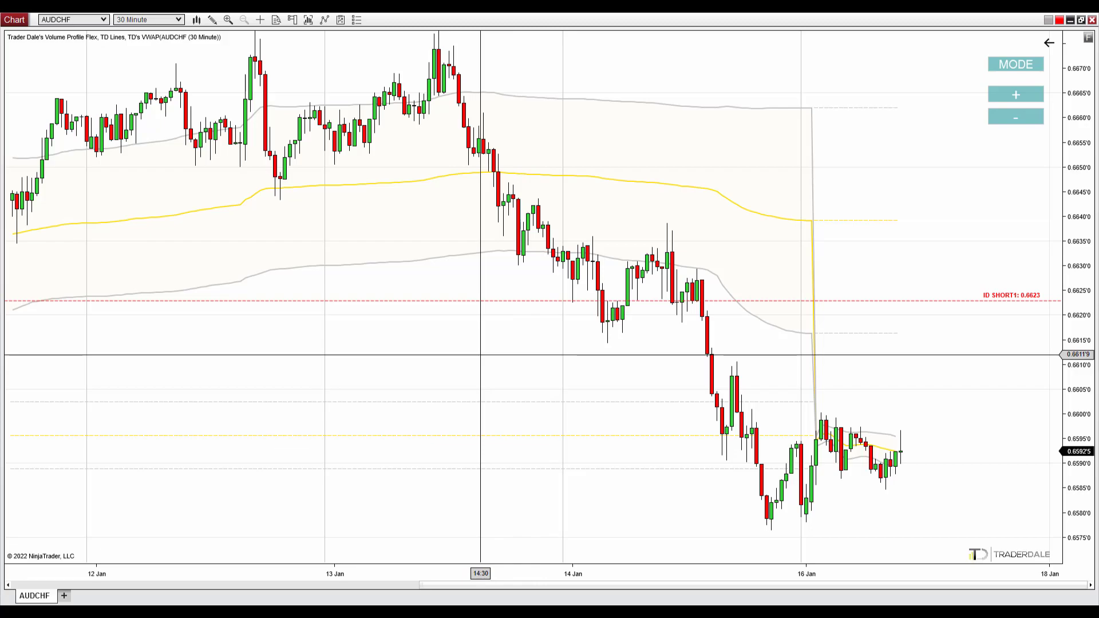
# Load AUDJPY, circle the 82.80–82.90 consolidation, and sketch a drop from 82.80 to 82.10.
pyautogui.write('AUDJPY')
pyautogui.press('Return')
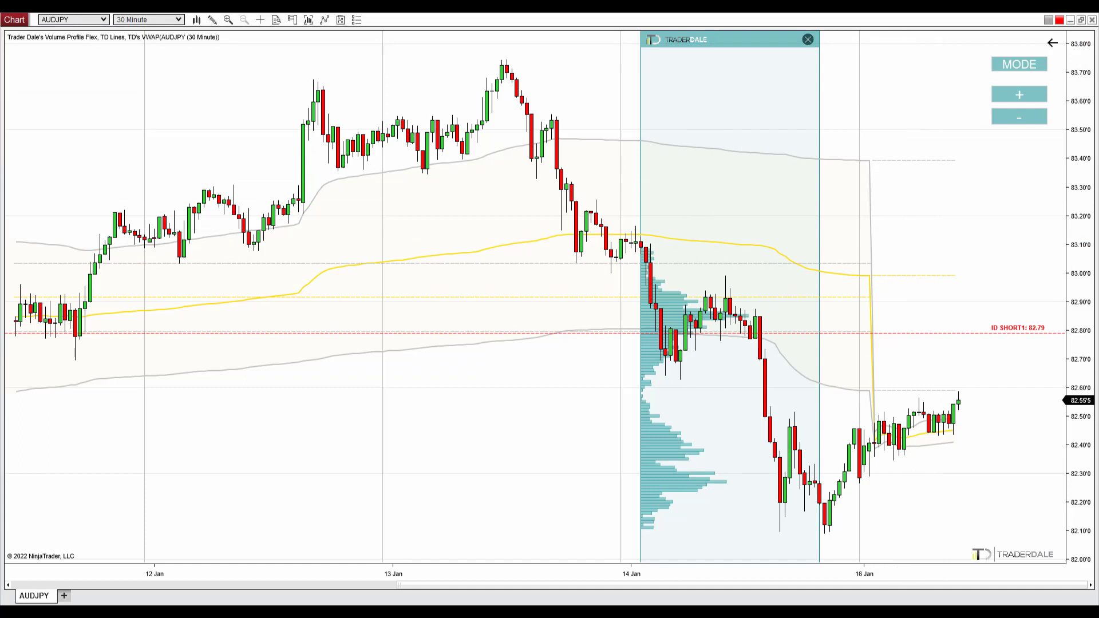
pyautogui.moveTo(710, 337); pyautogui.dragTo(710, 338)
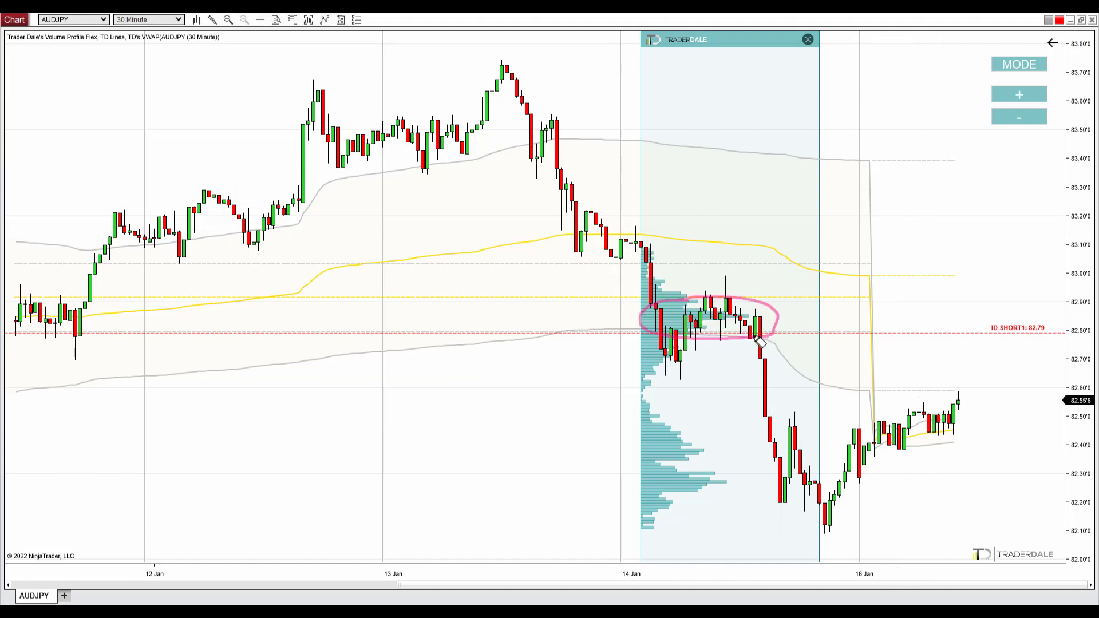
pyautogui.moveTo(761, 336)
pyautogui.mouseDown()
pyautogui.moveTo(794, 333)
pyautogui.moveTo(730, 332)
pyautogui.moveTo(799, 335)
pyautogui.moveTo(708, 342)
pyautogui.moveTo(811, 338)
pyautogui.moveTo(765, 338)
pyautogui.mouseUp()
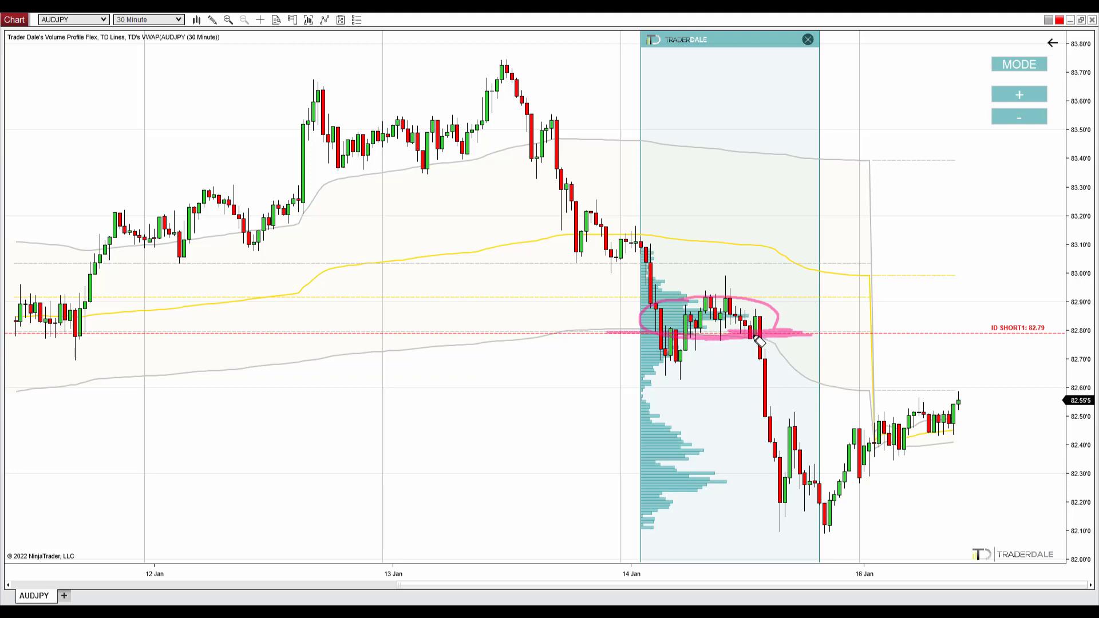
pyautogui.moveTo(748, 336)
pyautogui.mouseDown()
pyautogui.moveTo(766, 527)
pyautogui.moveTo(753, 512)
pyautogui.moveTo(760, 532)
pyautogui.moveTo(793, 511)
pyautogui.mouseUp()
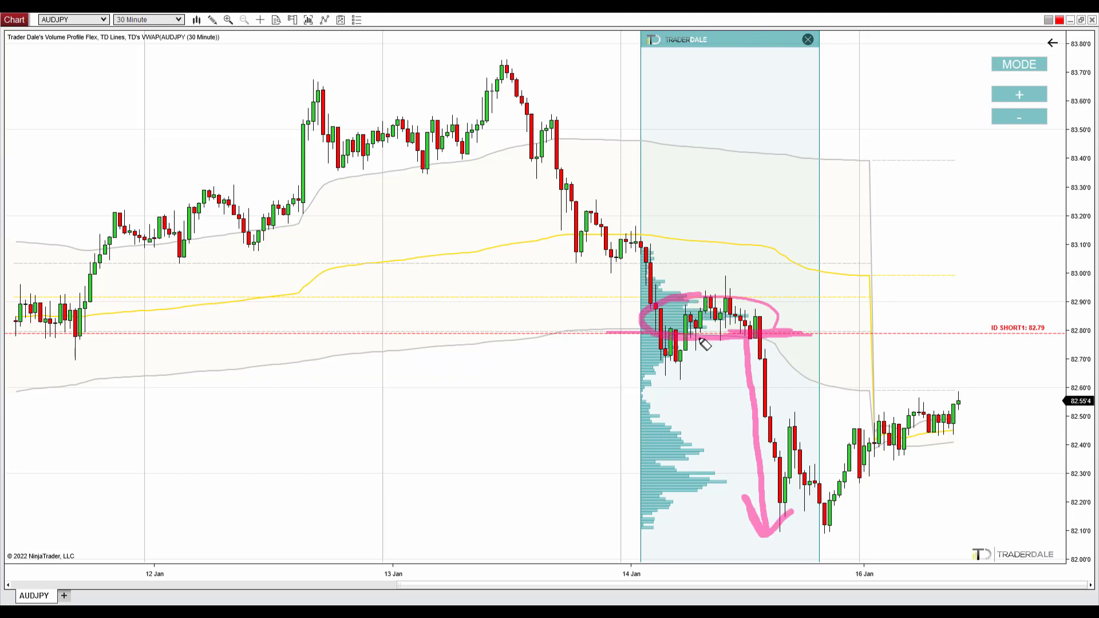
pyautogui.moveTo(700, 340)
pyautogui.mouseDown()
pyautogui.moveTo(783, 322)
pyautogui.moveTo(764, 304)
pyautogui.moveTo(696, 307)
pyautogui.mouseUp()
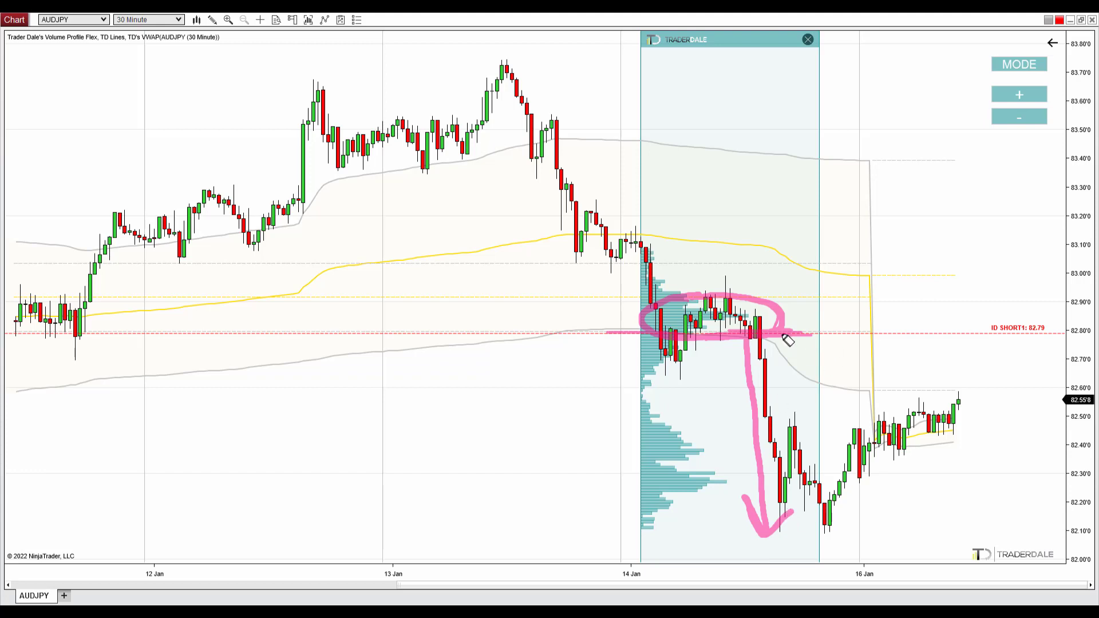
# Extend the level to 82.79, sketch a rise to it and drop to 82.47, labelled R.
pyautogui.moveTo(794, 337); pyautogui.dragTo(1081, 337)
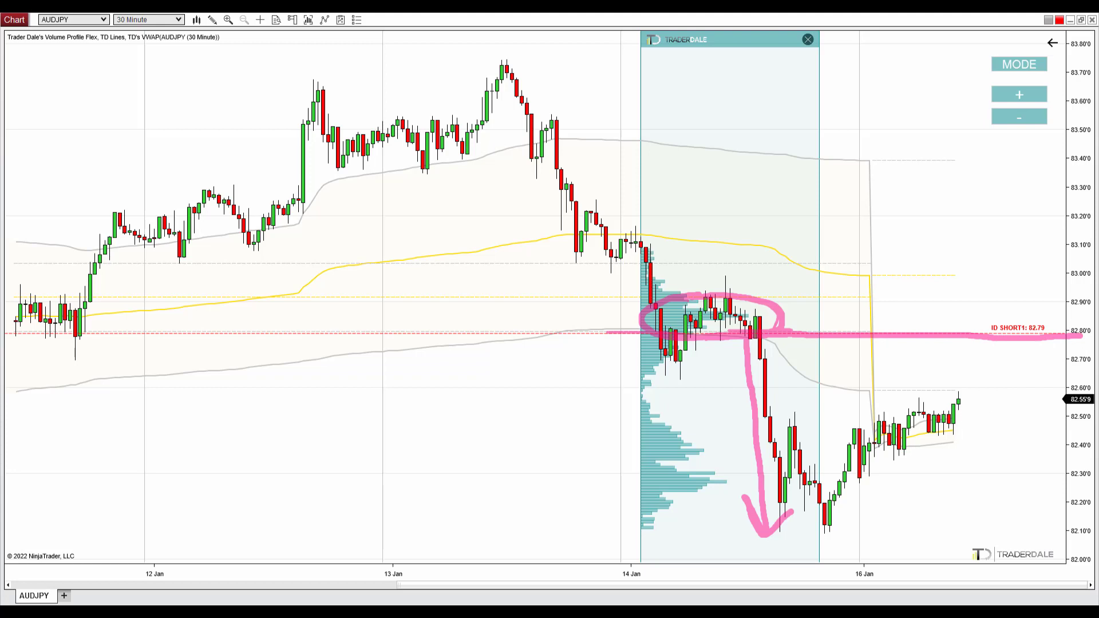
pyautogui.moveTo(954, 420)
pyautogui.mouseDown()
pyautogui.moveTo(1037, 327)
pyautogui.moveTo(1020, 334)
pyautogui.moveTo(1053, 343)
pyautogui.moveTo(1040, 319)
pyautogui.mouseUp()
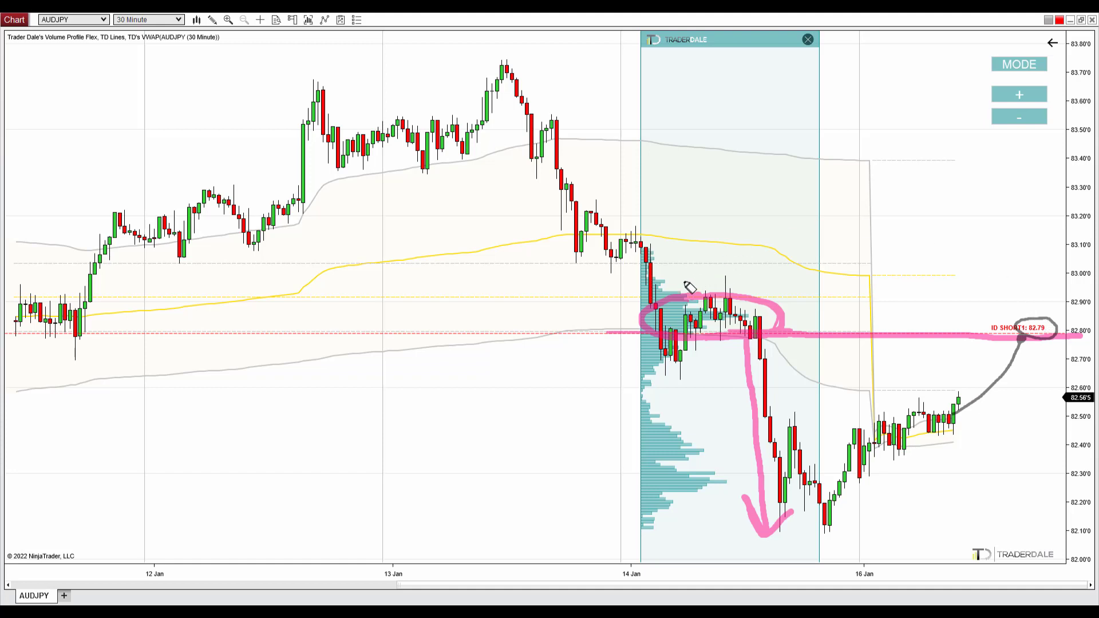
pyautogui.moveTo(651, 325)
pyautogui.mouseDown()
pyautogui.moveTo(751, 338)
pyautogui.moveTo(773, 310)
pyautogui.moveTo(682, 300)
pyautogui.moveTo(645, 324)
pyautogui.mouseUp()
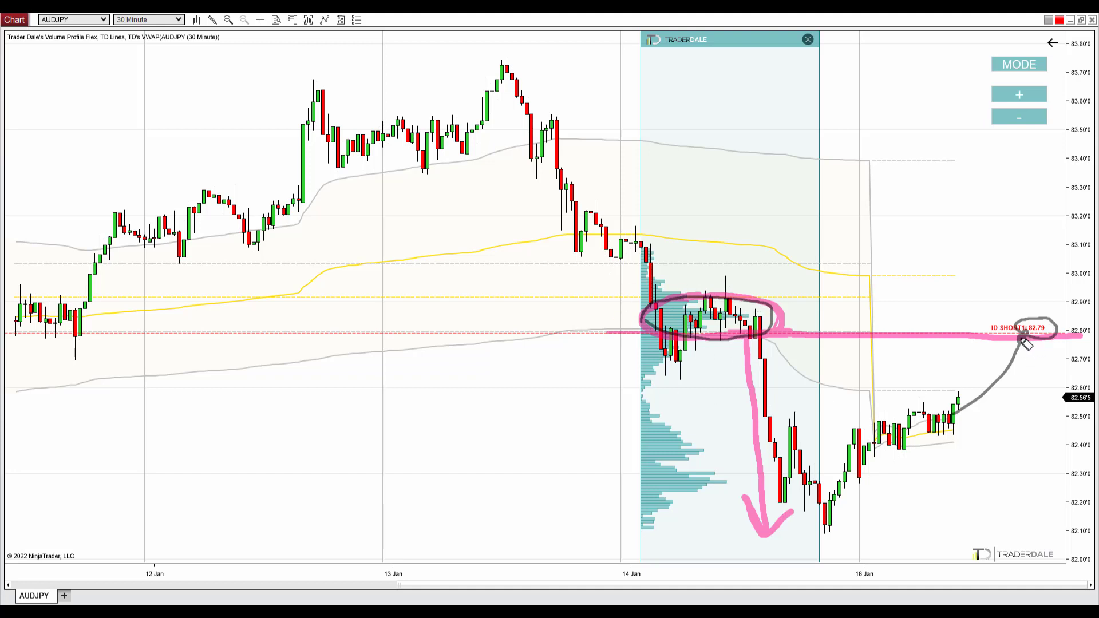
pyautogui.moveTo(1022, 337); pyautogui.dragTo(1030, 410)
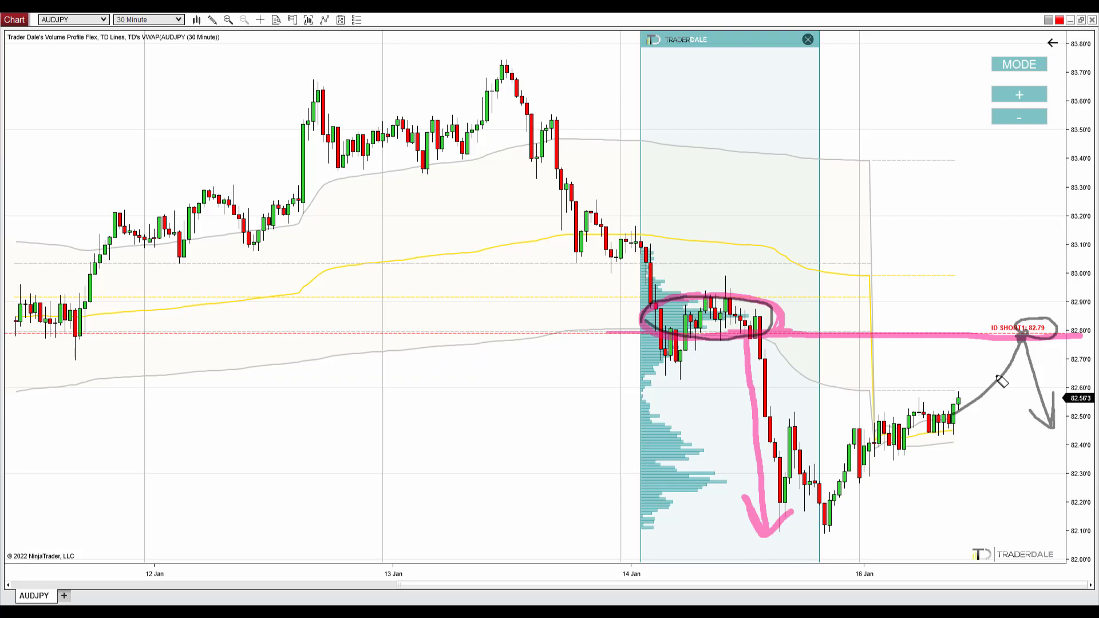
pyautogui.moveTo(948, 275)
pyautogui.mouseDown()
pyautogui.moveTo(948, 323)
pyautogui.moveTo(947, 279)
pyautogui.moveTo(973, 319)
pyautogui.mouseUp()
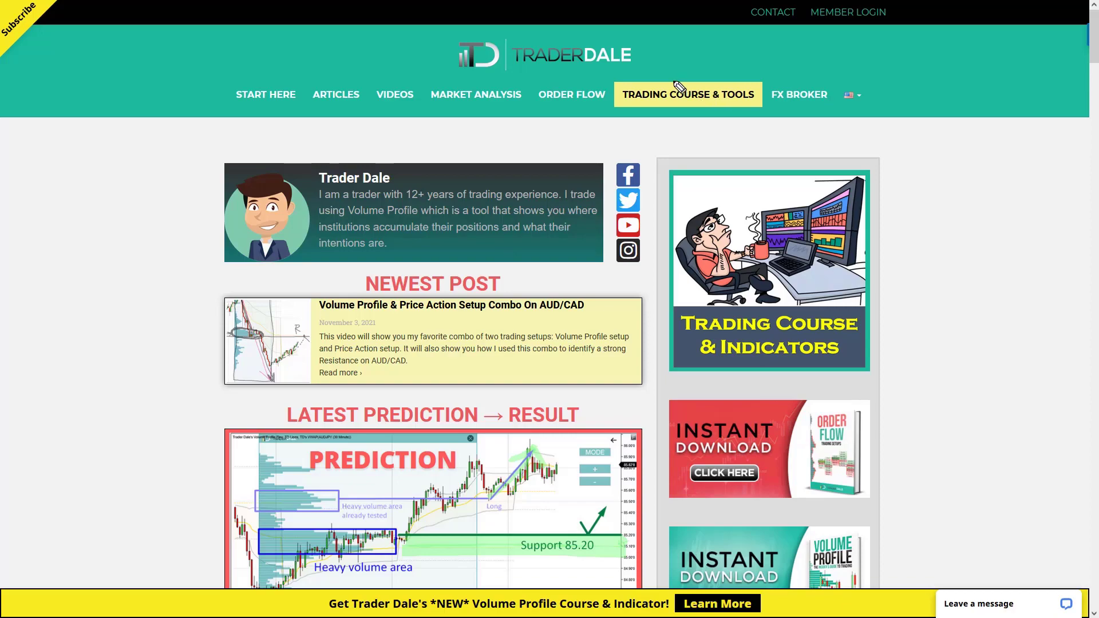
# Open the Trading Course & Tools page and scroll down to the Elite Pack section.
pyautogui.moveTo(687, 80)
pyautogui.mouseDown()
pyautogui.moveTo(732, 111)
pyautogui.moveTo(733, 83)
pyautogui.moveTo(748, 109)
pyautogui.mouseUp()
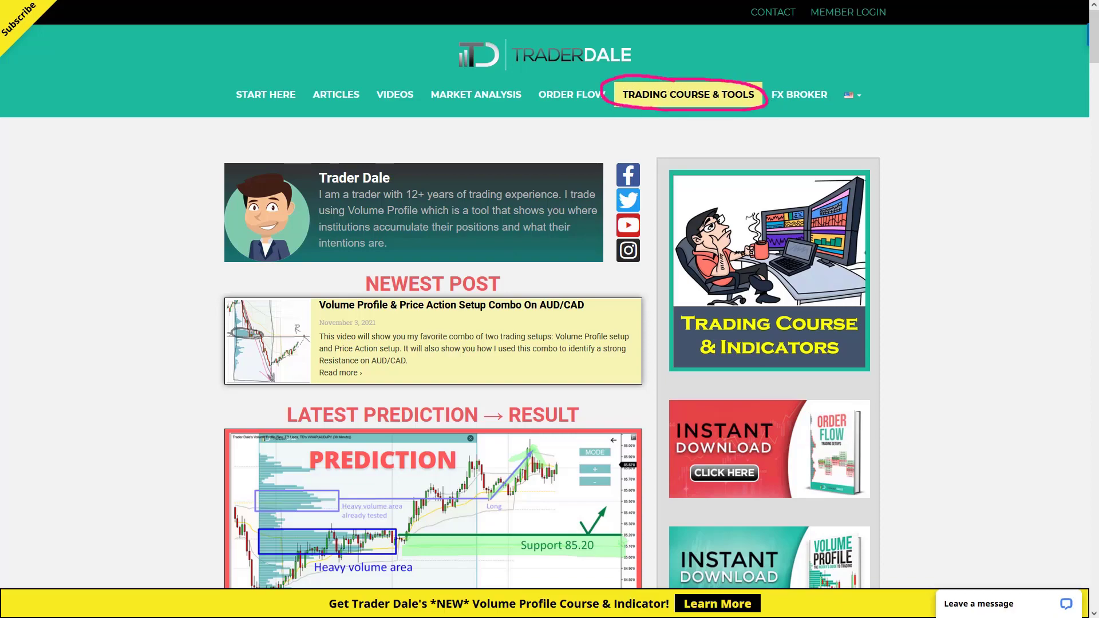
pyautogui.press('Escape')
pyautogui.click(692, 95)
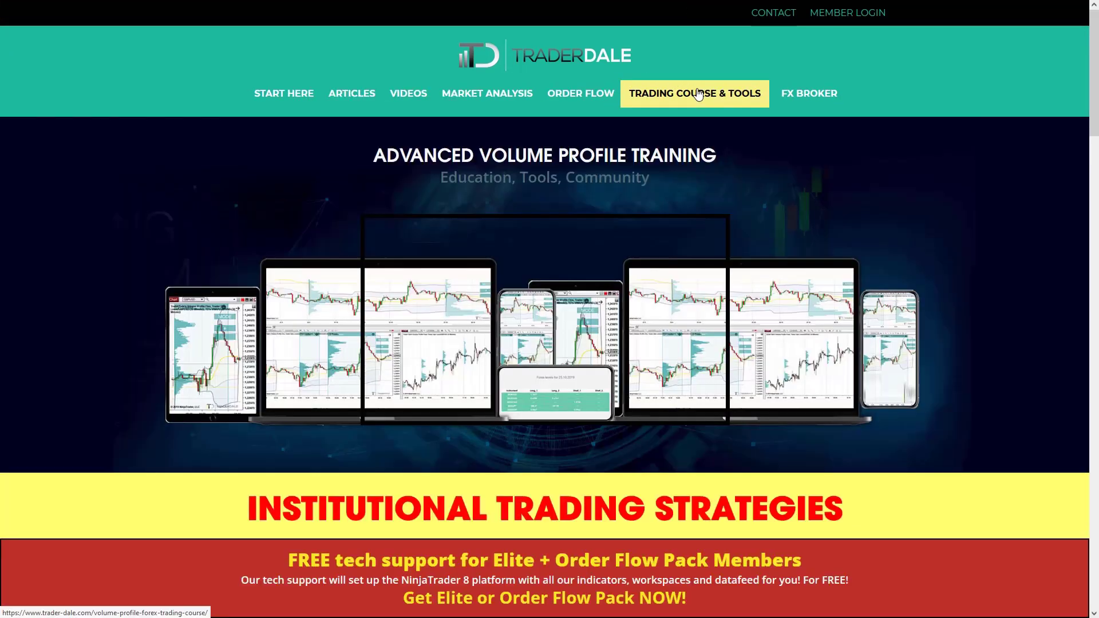
pyautogui.scroll(-7, 823, 211)
pyautogui.scroll(-12, 822, 210)
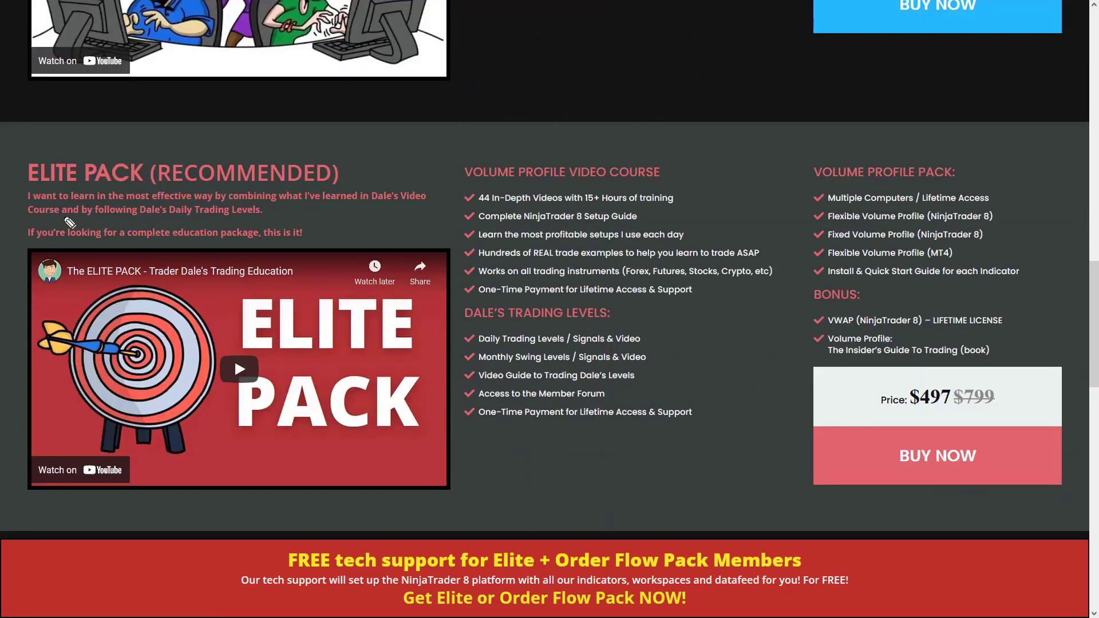
# Outline the Elite Pack video and underline its Video Course, Trading Levels, Volume Profile Pack and Bonus headings.
pyautogui.moveTo(24, 189); pyautogui.dragTo(347, 187)
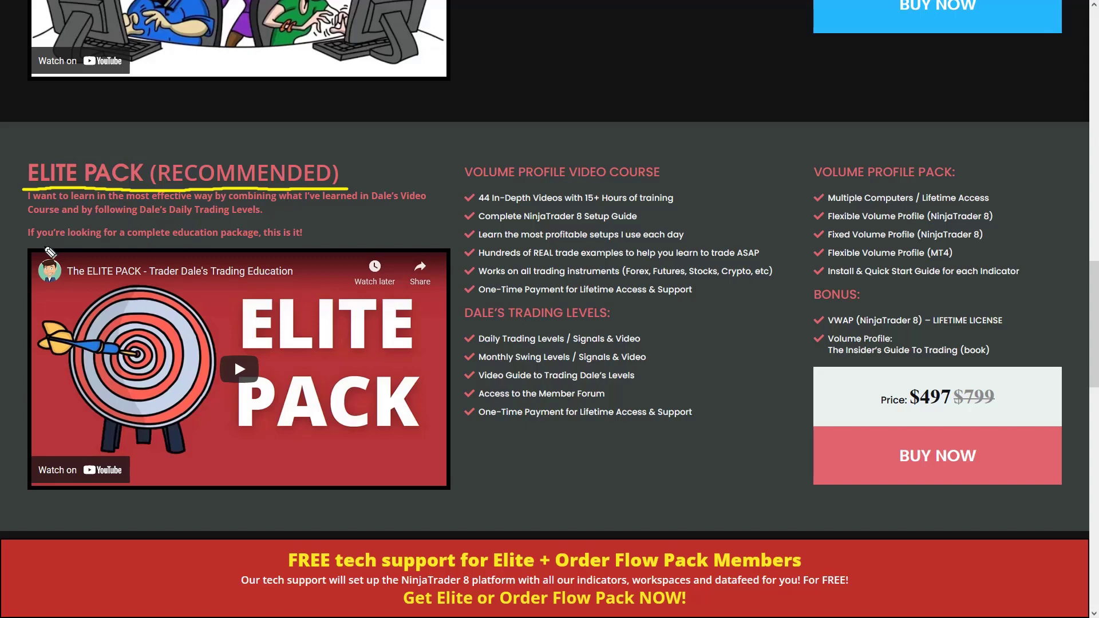
pyautogui.moveTo(16, 251); pyautogui.dragTo(469, 277)
pyautogui.moveTo(470, 338)
pyautogui.mouseDown()
pyautogui.moveTo(127, 514)
pyautogui.moveTo(38, 506)
pyautogui.moveTo(7, 388)
pyautogui.moveTo(18, 253)
pyautogui.mouseUp()
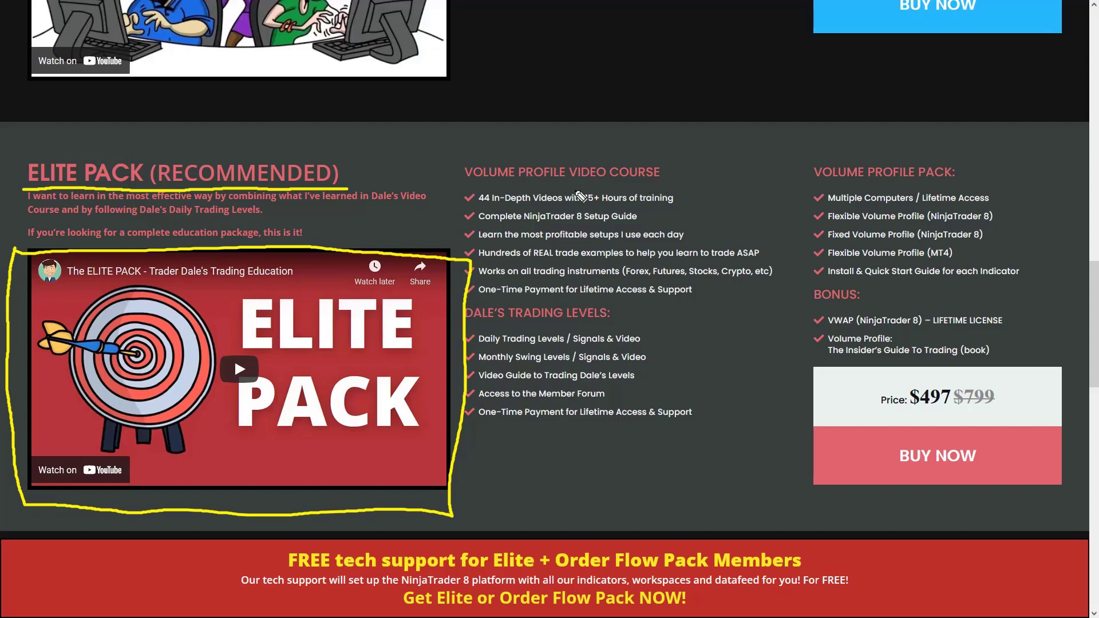
pyautogui.moveTo(515, 183); pyautogui.dragTo(688, 190)
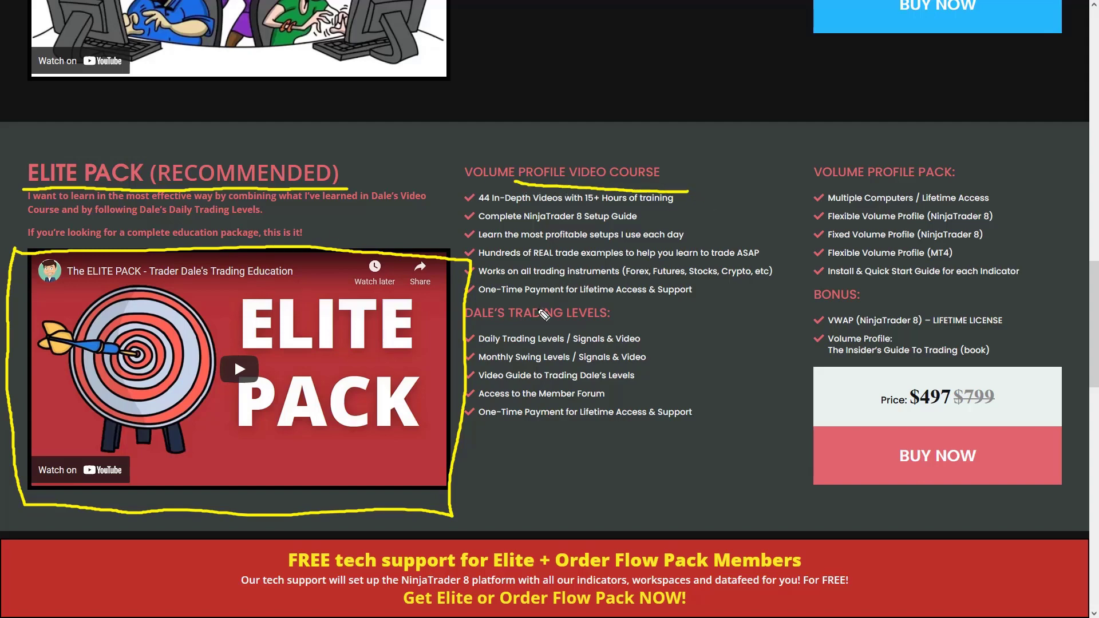
pyautogui.moveTo(478, 328); pyautogui.dragTo(621, 327)
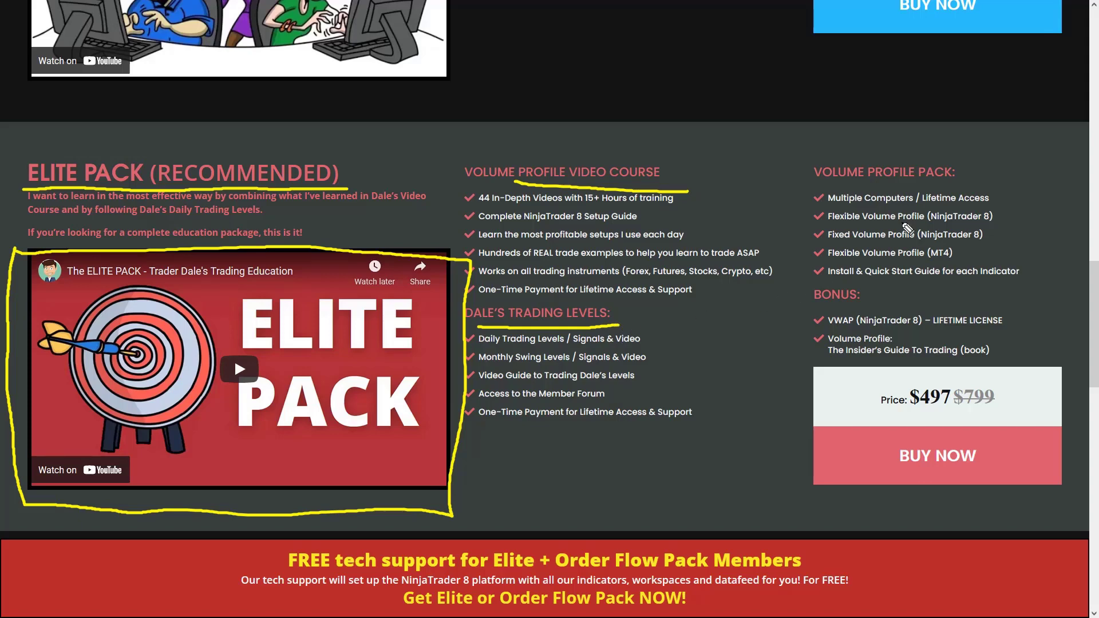
pyautogui.moveTo(809, 186); pyautogui.dragTo(1005, 185)
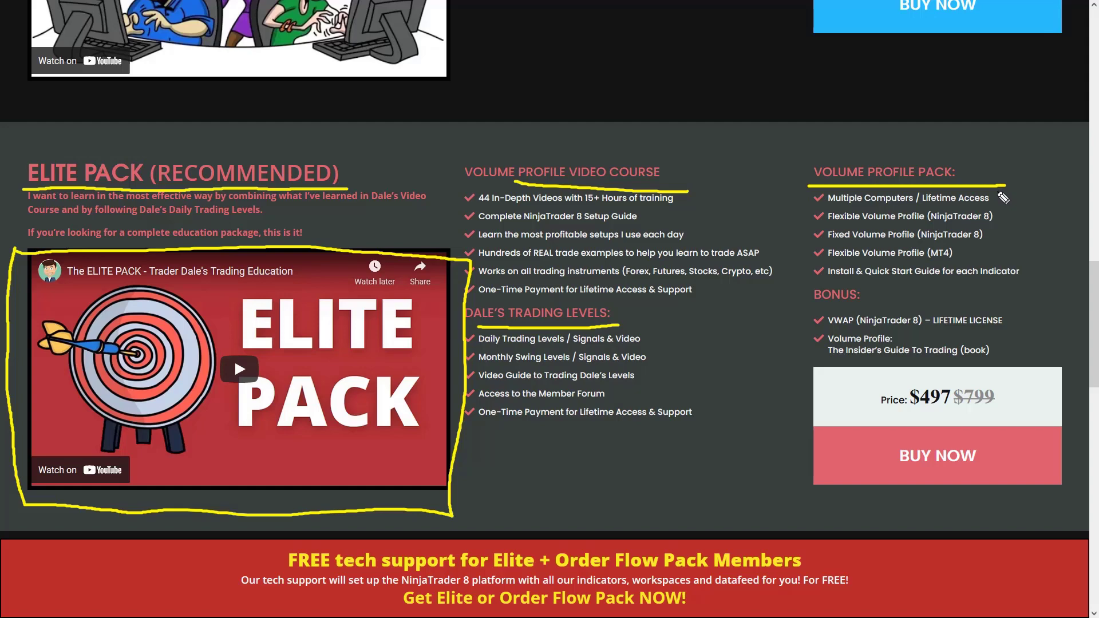
pyautogui.moveTo(806, 301); pyautogui.dragTo(906, 302)
# Highlight the FREE NinjaTrader 8 tech support banner, loop the Elite Pack heading, then clear annotations.
pyautogui.moveTo(541, 445); pyautogui.dragTo(541, 532)
pyautogui.moveTo(518, 504); pyautogui.dragTo(585, 506)
pyautogui.moveTo(275, 571); pyautogui.dragTo(824, 567)
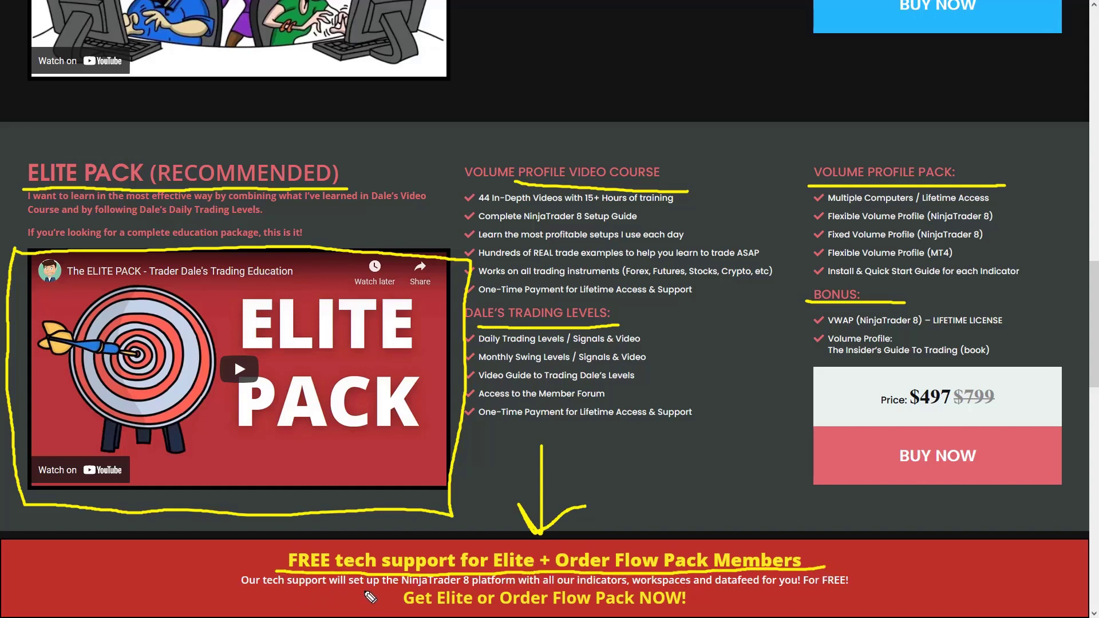
pyautogui.moveTo(387, 588); pyautogui.dragTo(760, 589)
pyautogui.moveTo(842, 569)
pyautogui.mouseDown()
pyautogui.moveTo(822, 581)
pyautogui.moveTo(856, 592)
pyautogui.moveTo(856, 570)
pyautogui.moveTo(833, 565)
pyautogui.mouseUp()
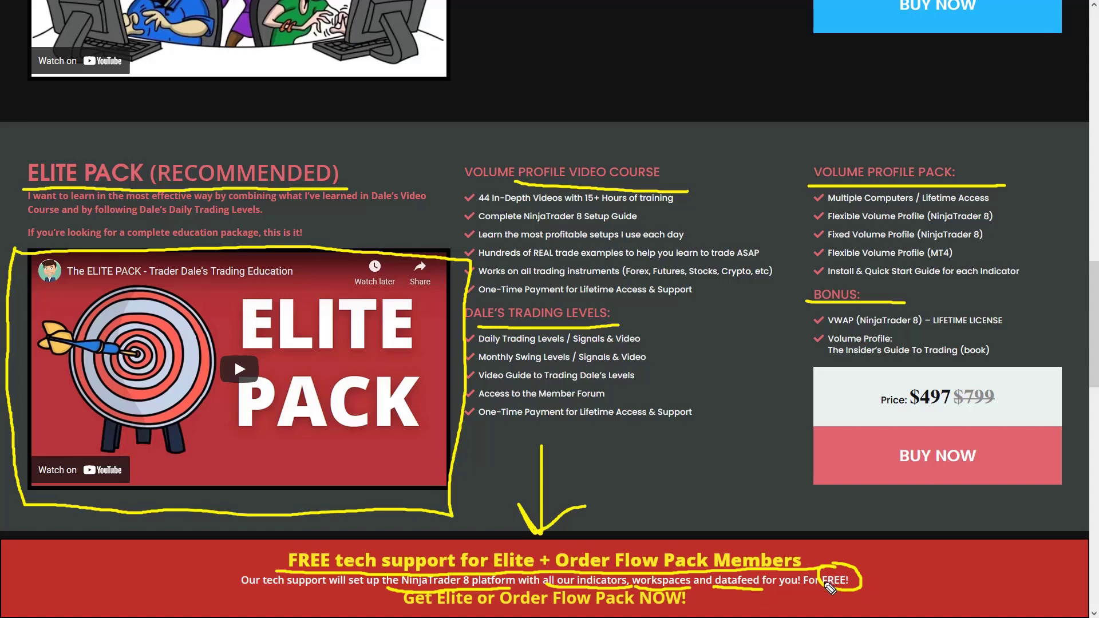
pyautogui.moveTo(173, 148)
pyautogui.mouseDown()
pyautogui.moveTo(88, 139)
pyautogui.moveTo(137, 224)
pyautogui.moveTo(88, 138)
pyautogui.mouseUp()
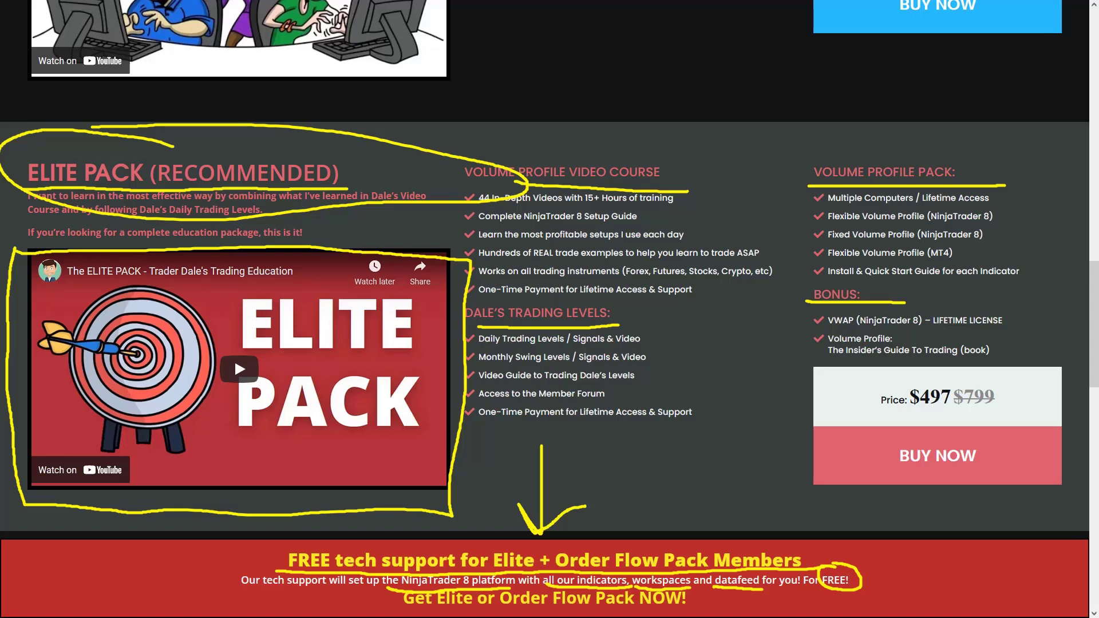
pyautogui.press('Escape')
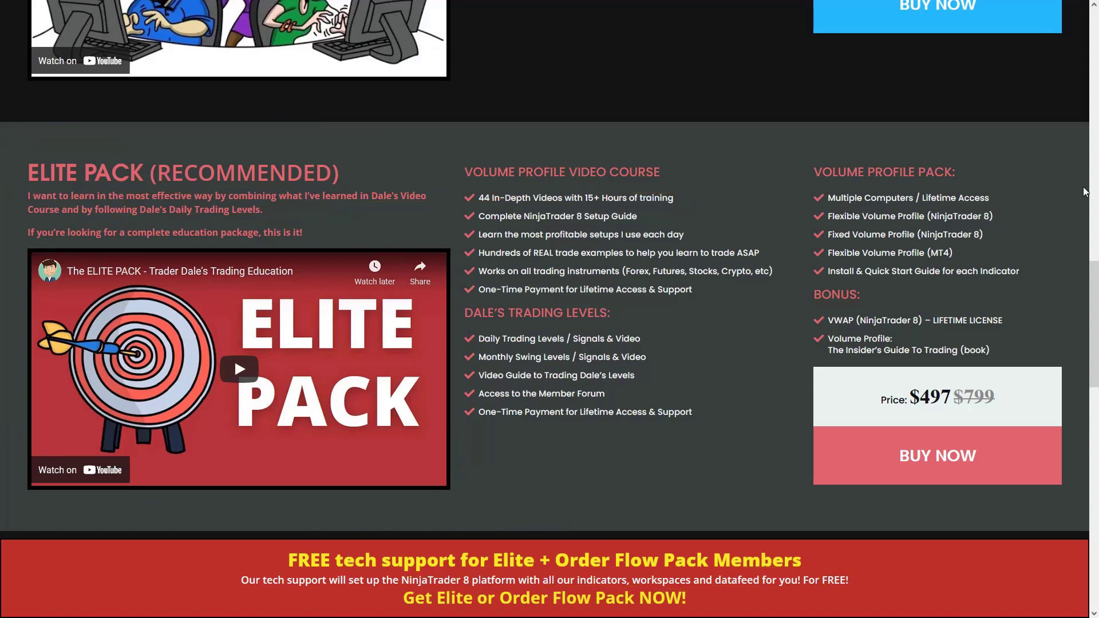